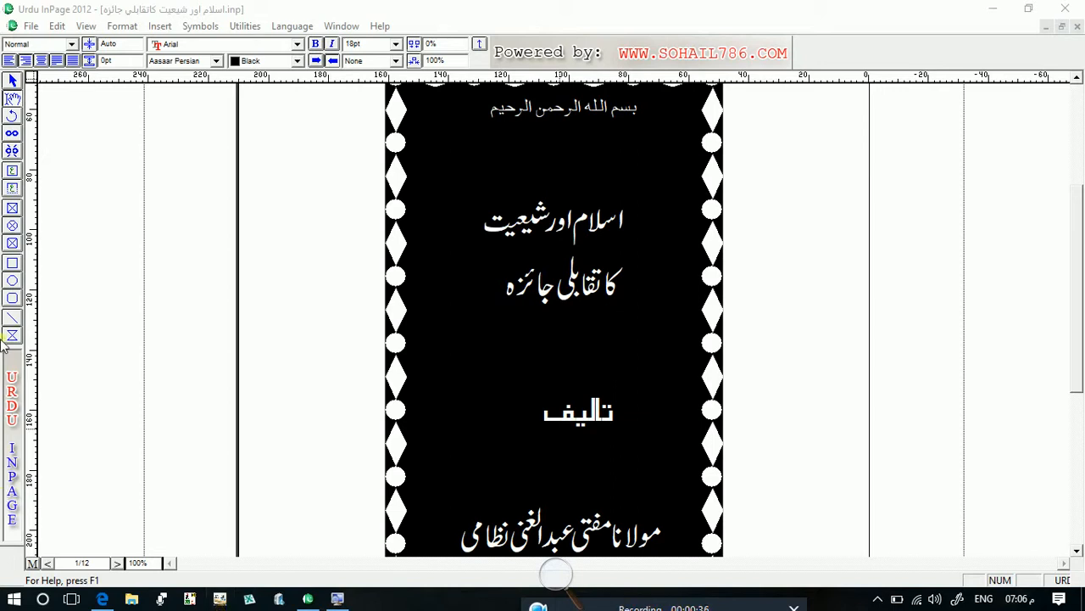
- Magnify the screen to 200% and examine the available editing commands
left_click(54, 27)
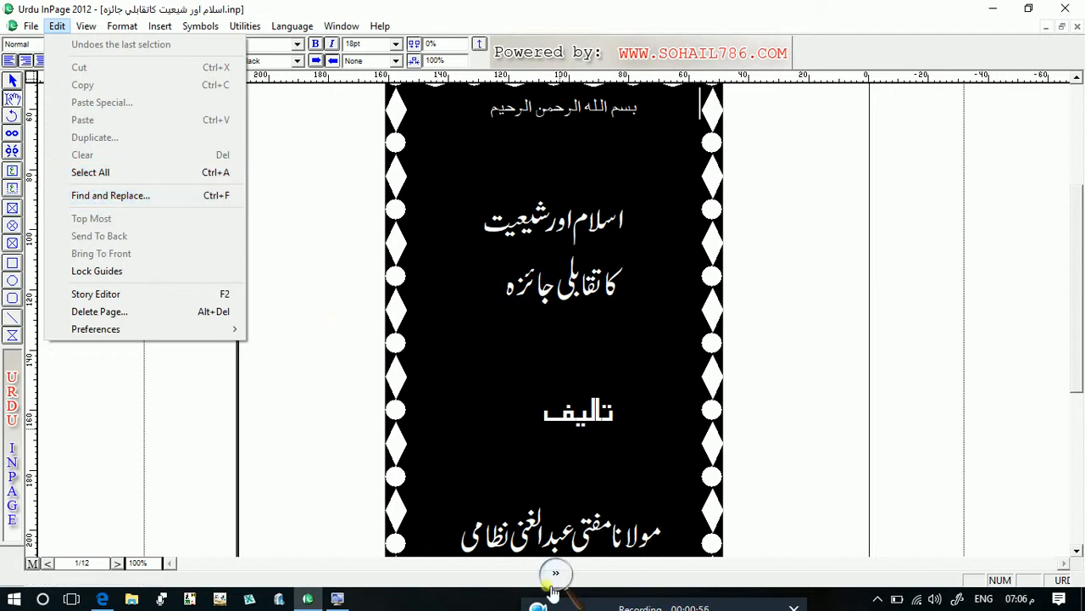
left_click(553, 584)
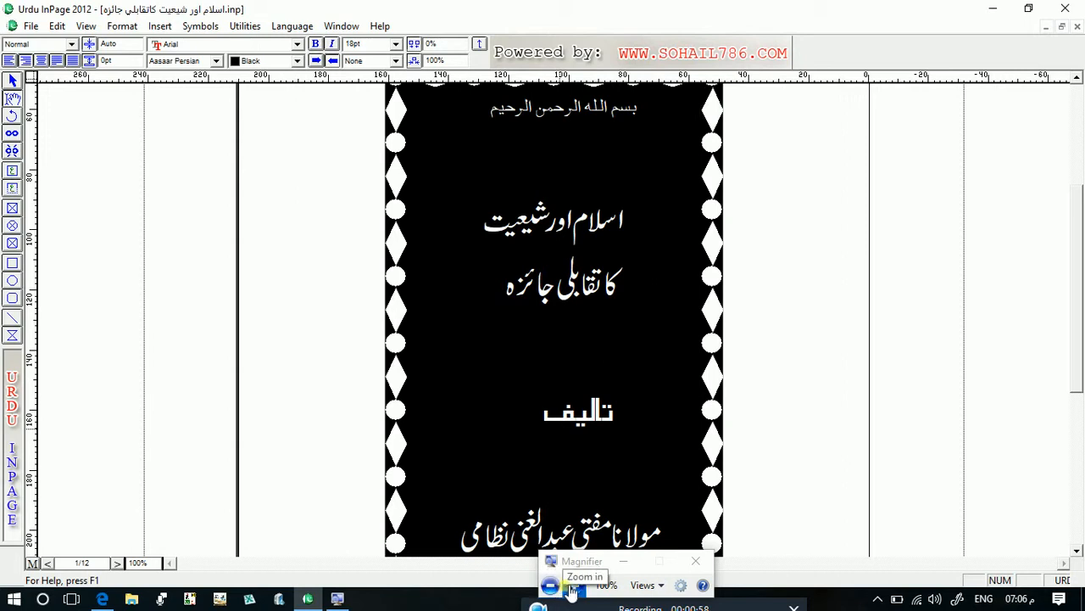
left_click(573, 586)
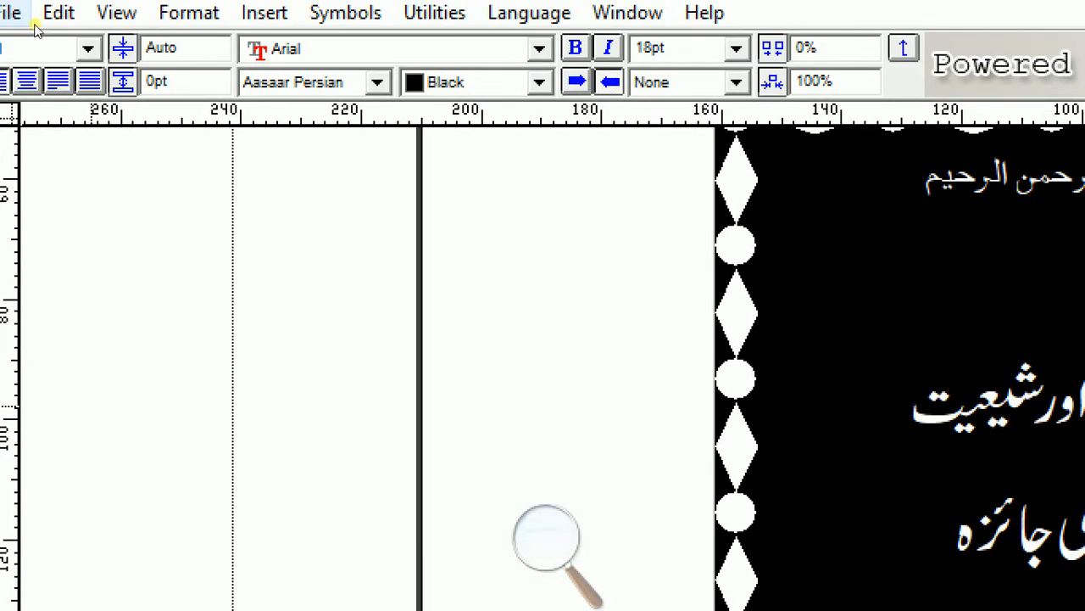
left_click(56, 15)
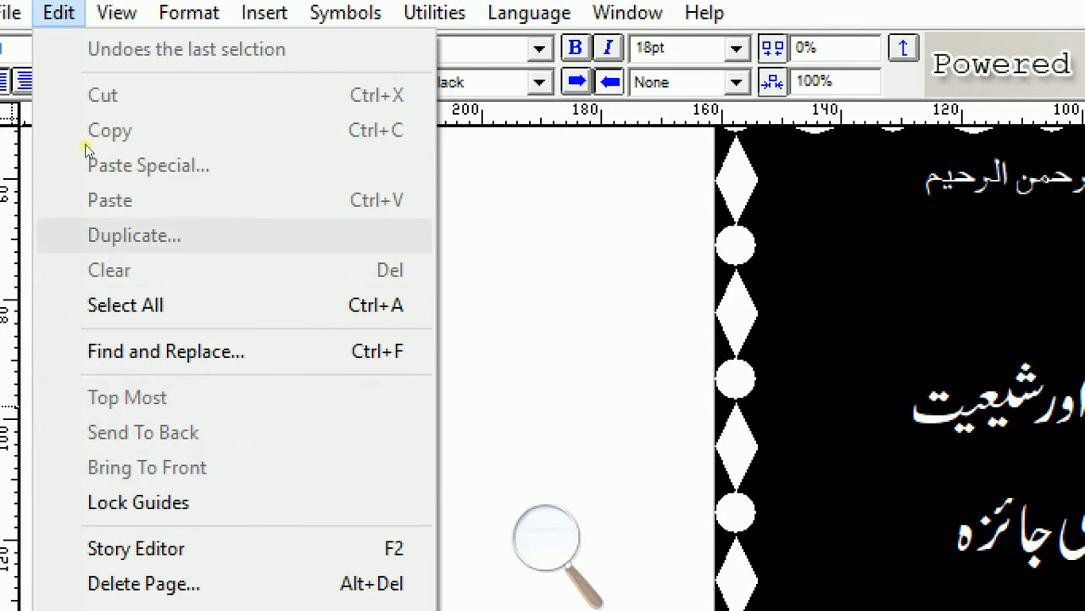
key("Down")
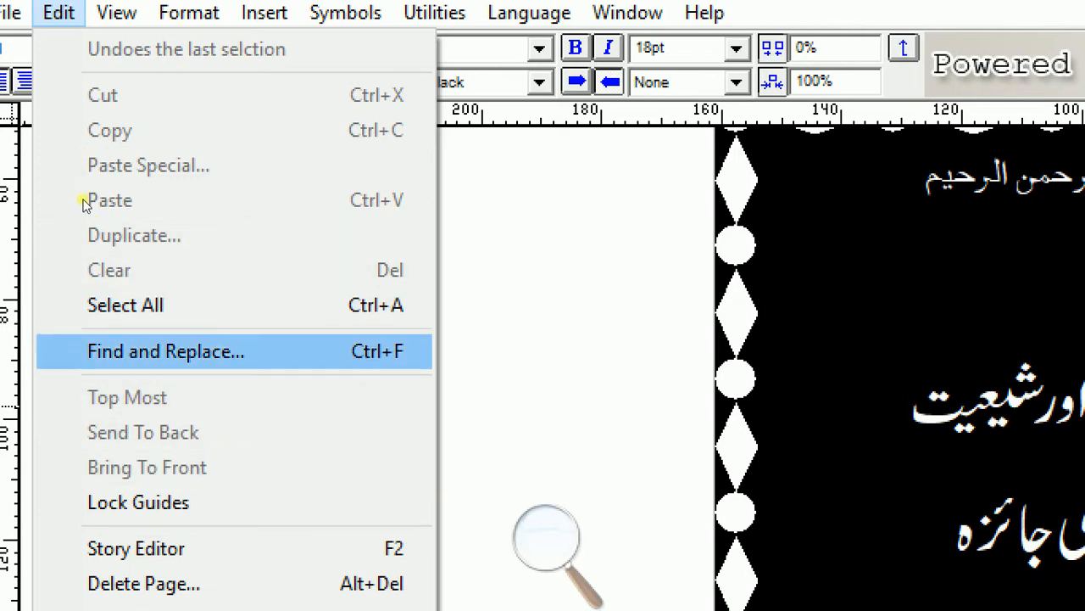
key("Up")
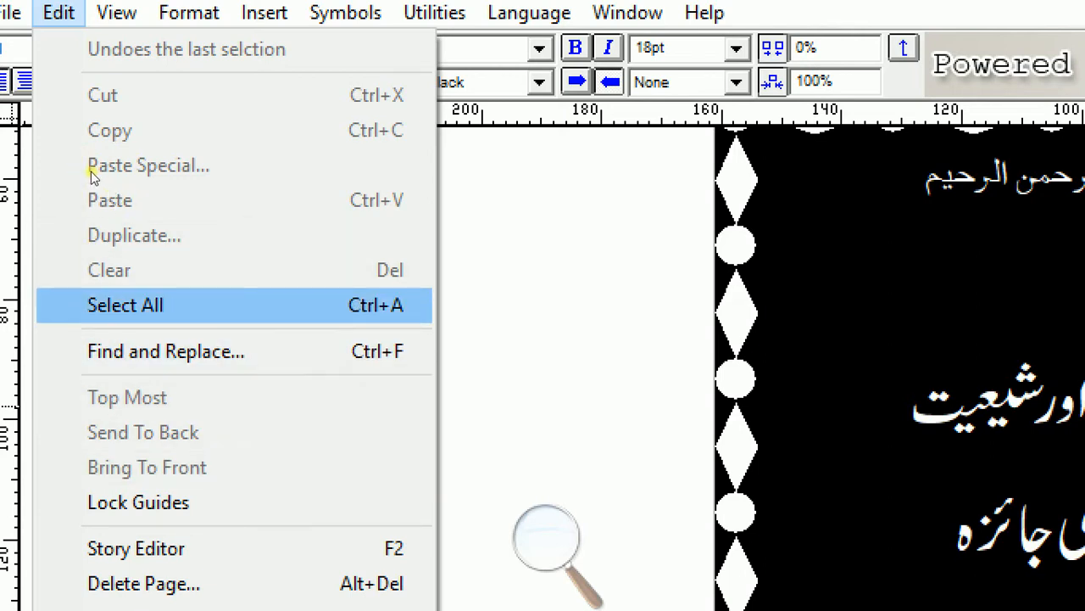
key("Down")
key("Up")
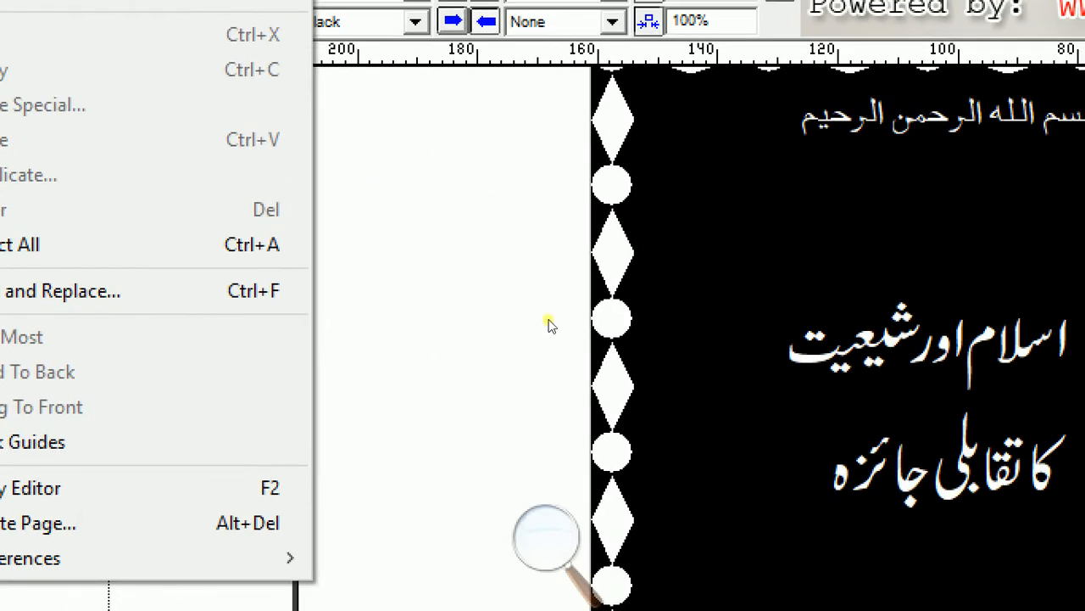
left_click(672, 380)
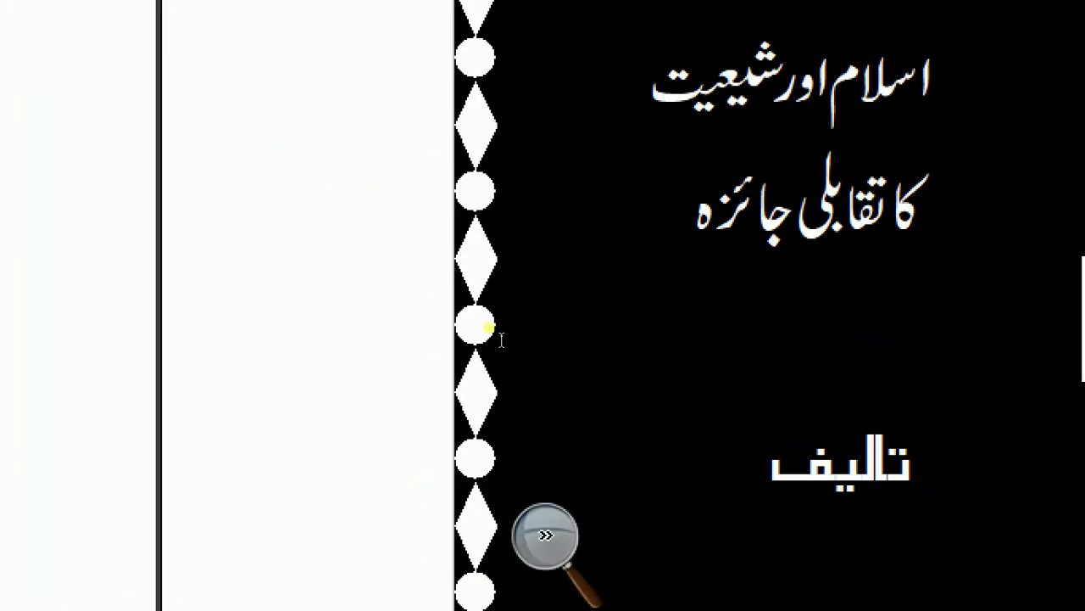
- Return the screen magnification to 100% and move the Magnifier window off the page's text
key("super+minus")
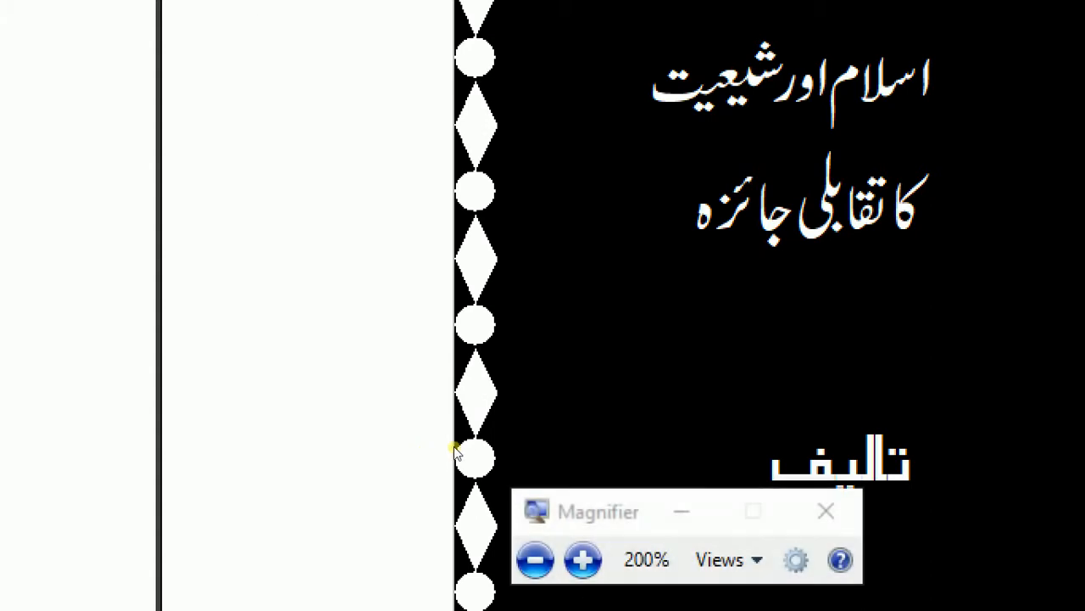
left_click(535, 559)
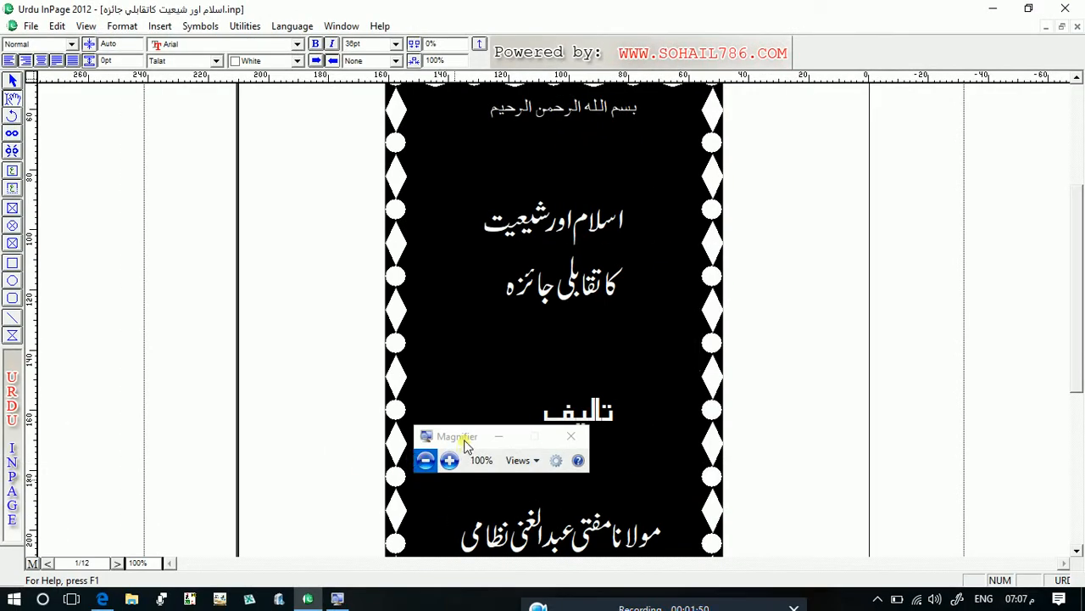
left_click_drag(464, 437, 169, 569)
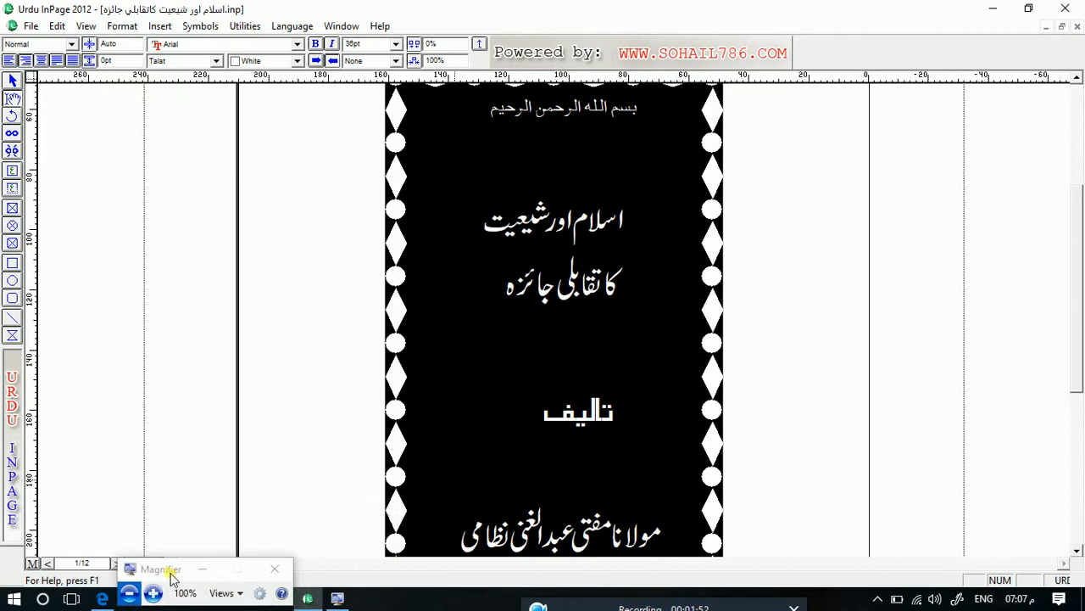
- Go to page 4 and select all of the document's text
scroll(444, 543, "down", 10)
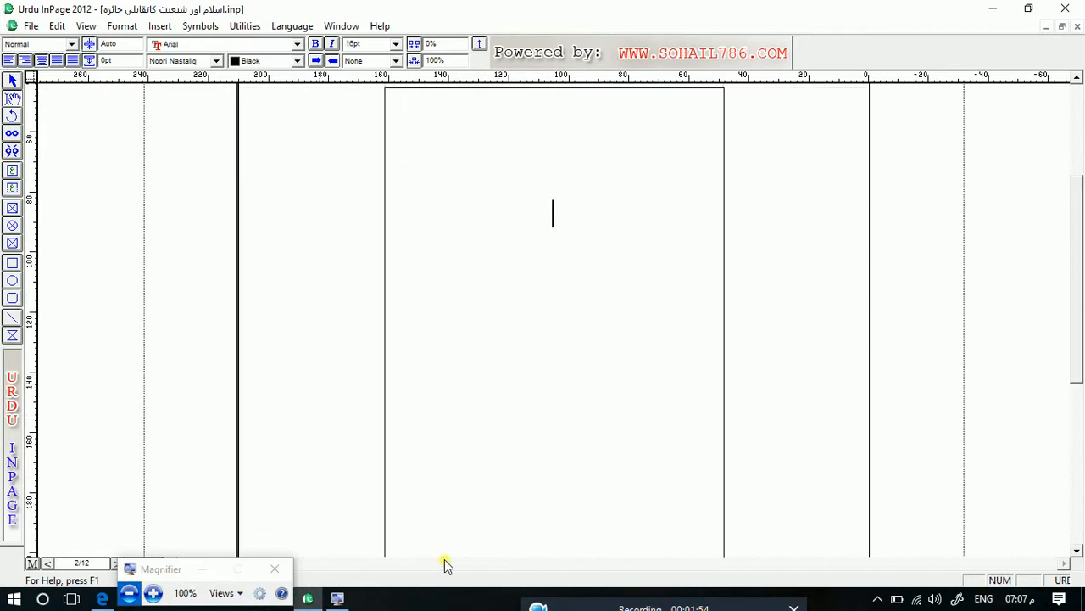
scroll(445, 543, "down", 5)
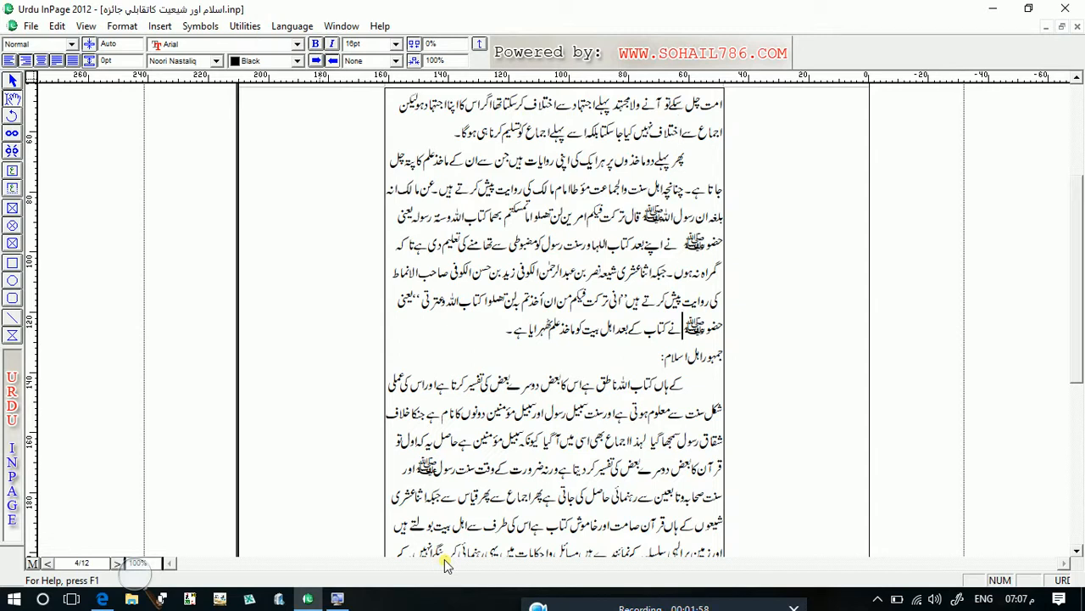
left_click(57, 25)
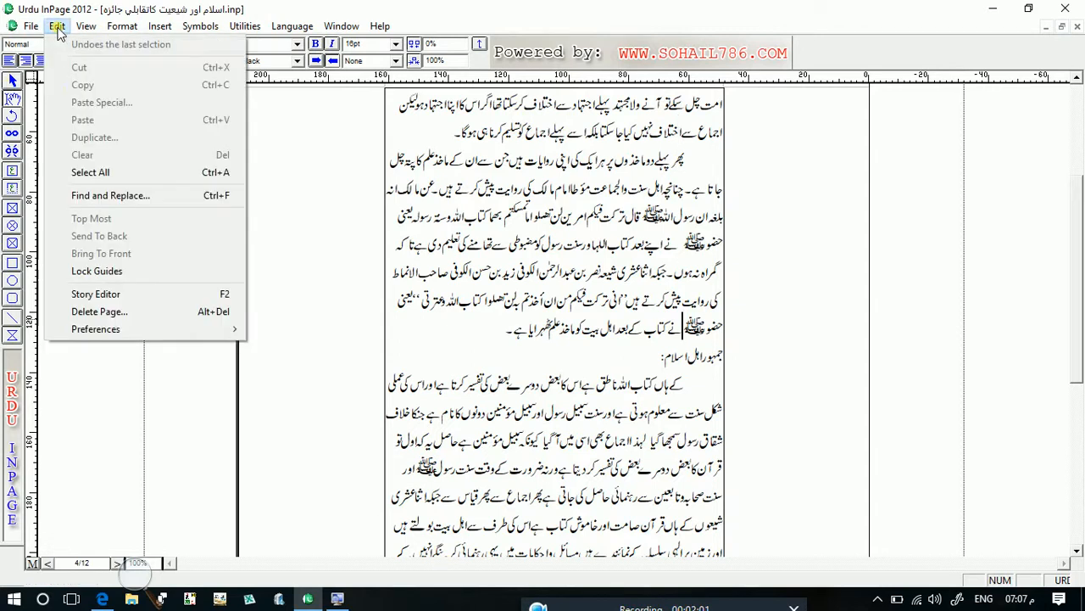
left_click(102, 172)
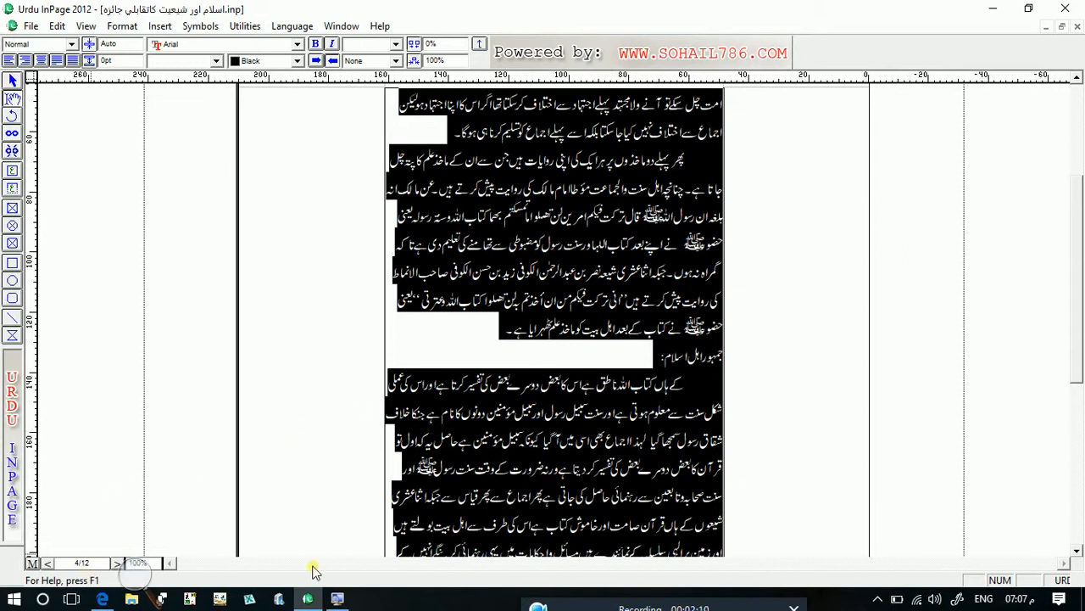
- Select all the text again from the end of the document and check the selection on pages 1 and 6
key("ctrl+End")
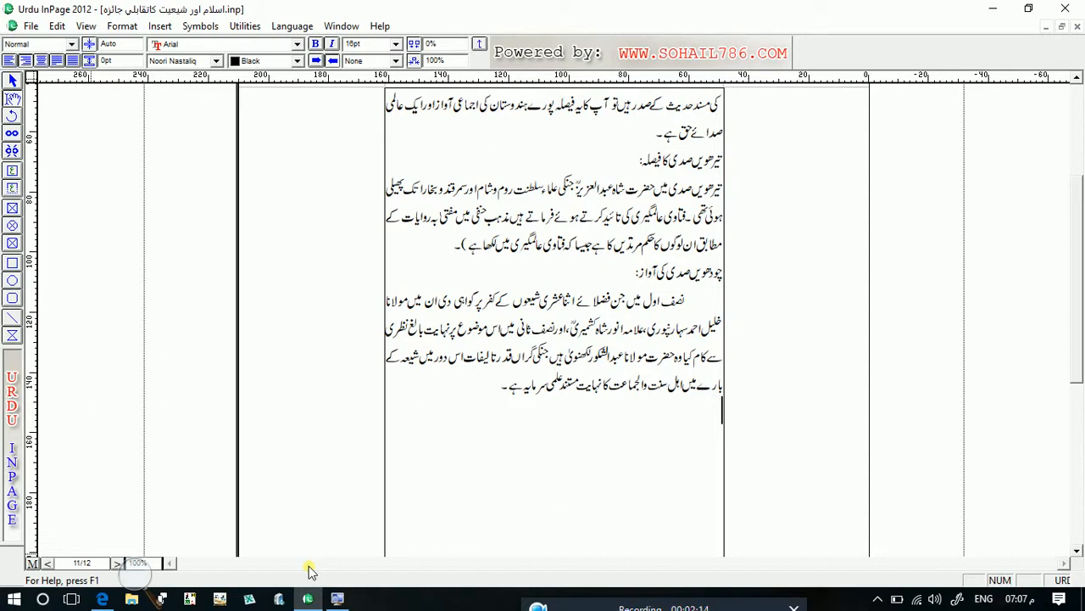
key("ctrl+a")
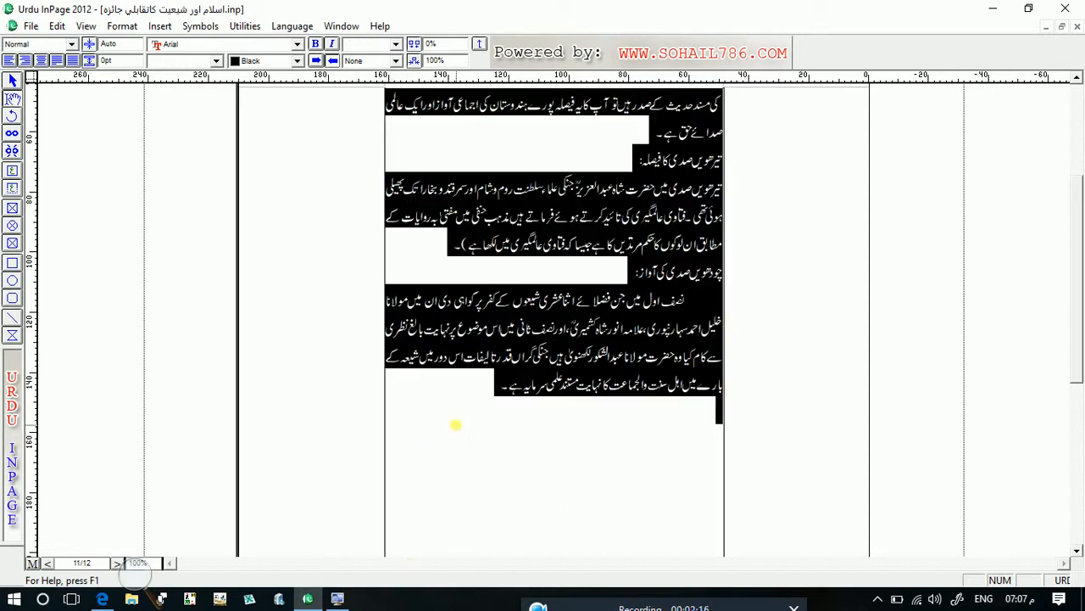
left_click(82, 563)
key("Return")
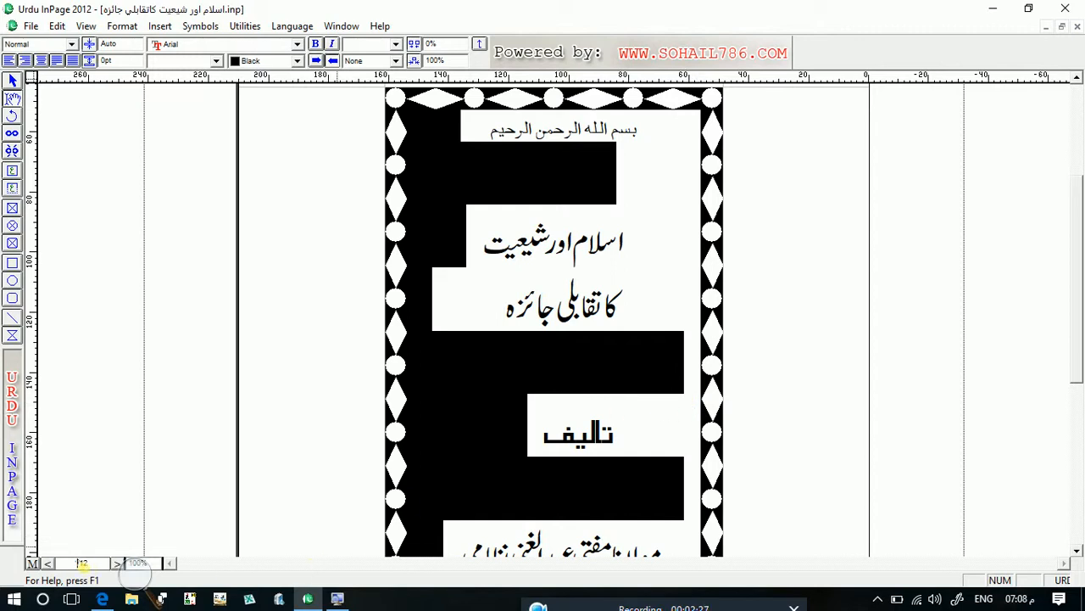
type("6")
key("Return")
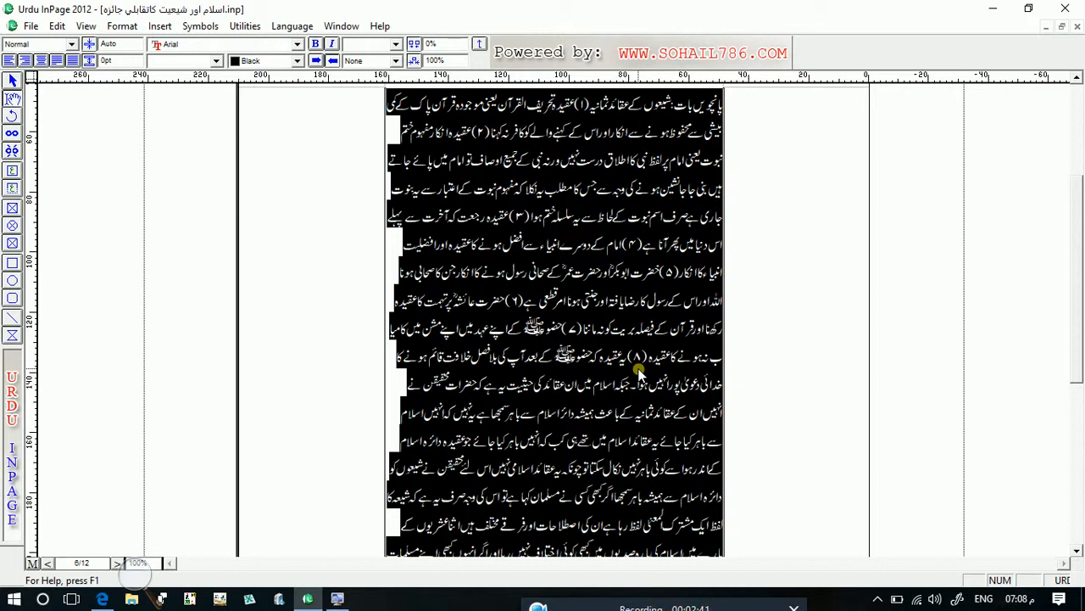
- Close the open document without saving it and create a new blank document
left_click(665, 294)
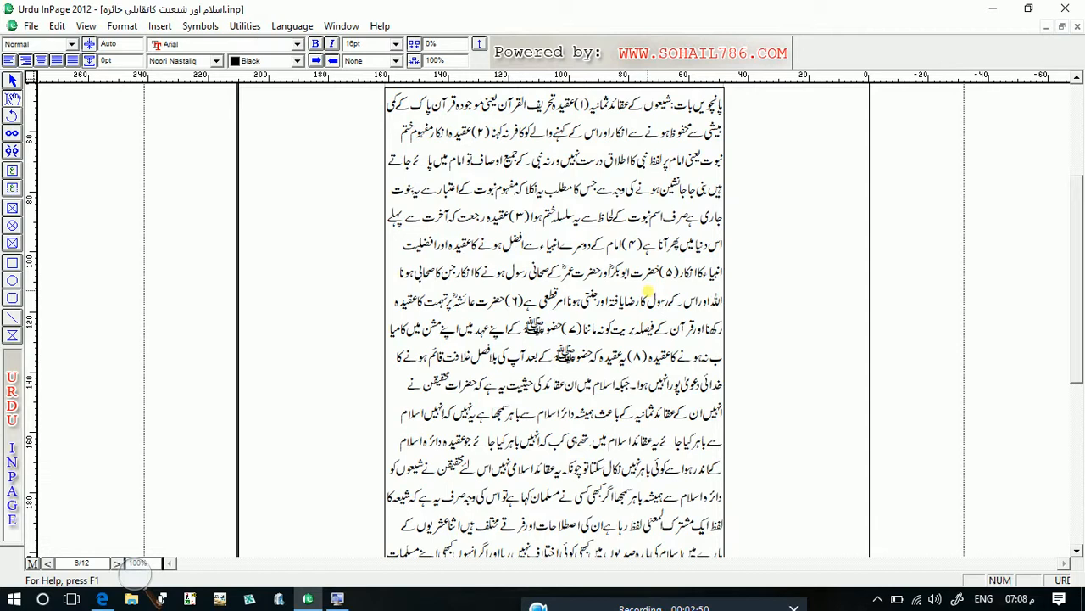
left_click(693, 243)
left_click(14, 81)
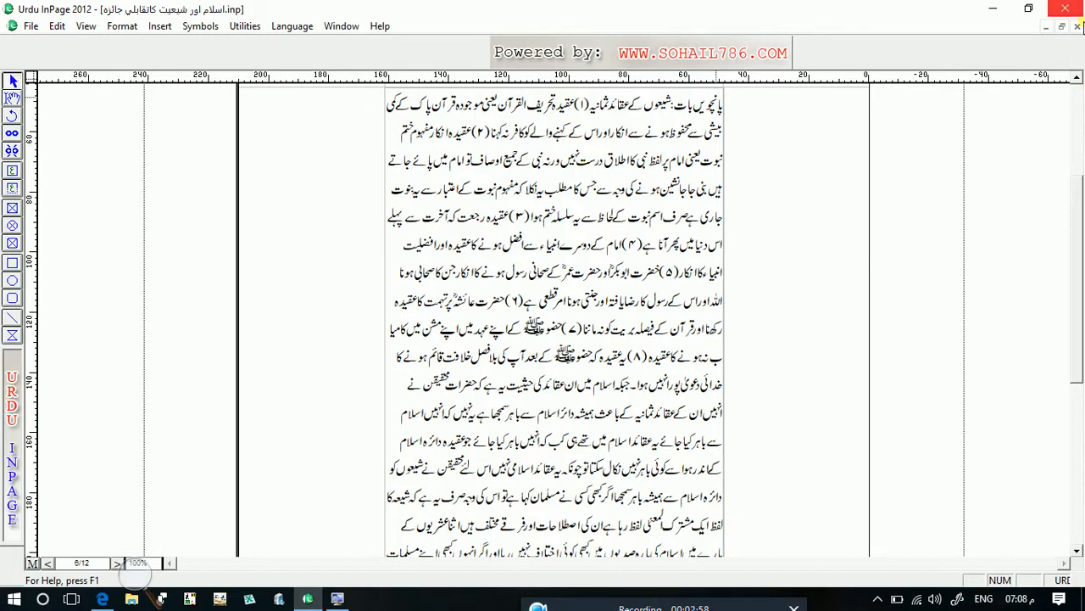
left_click(1079, 27)
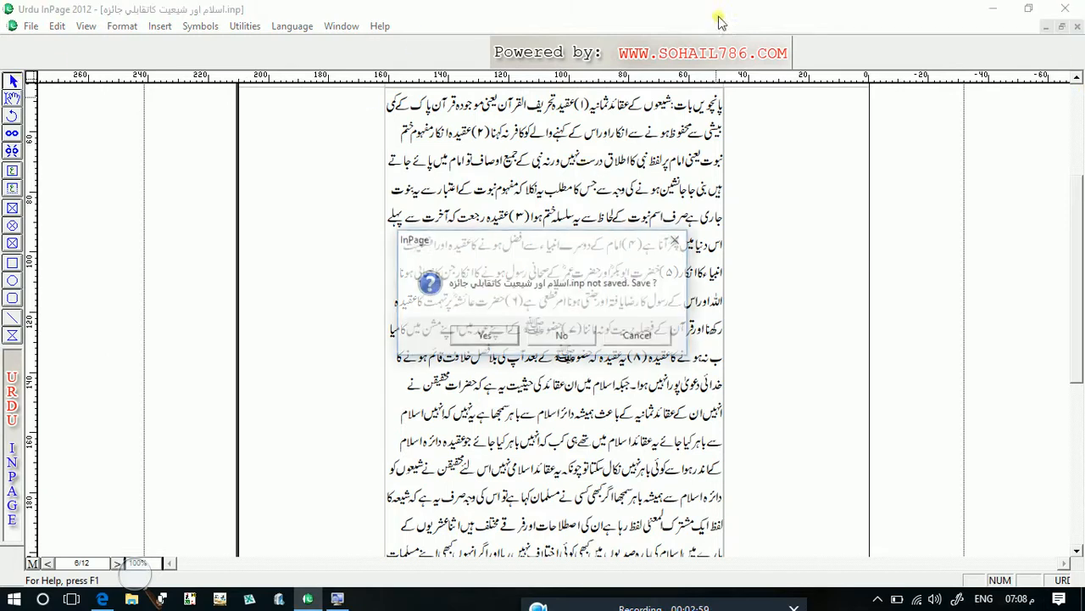
left_click(561, 337)
left_click(13, 25)
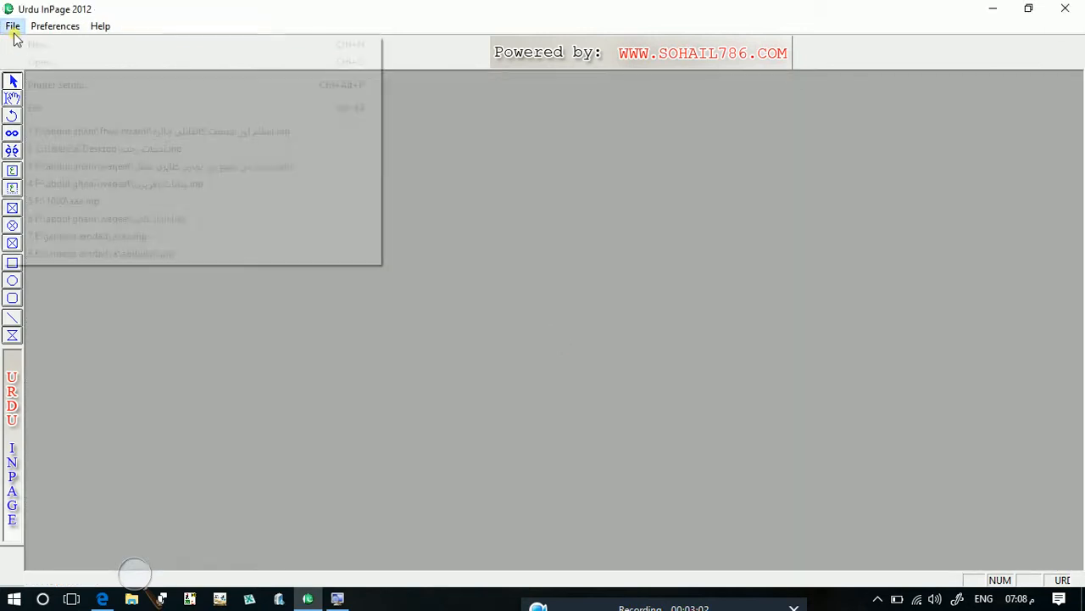
left_click(34, 45)
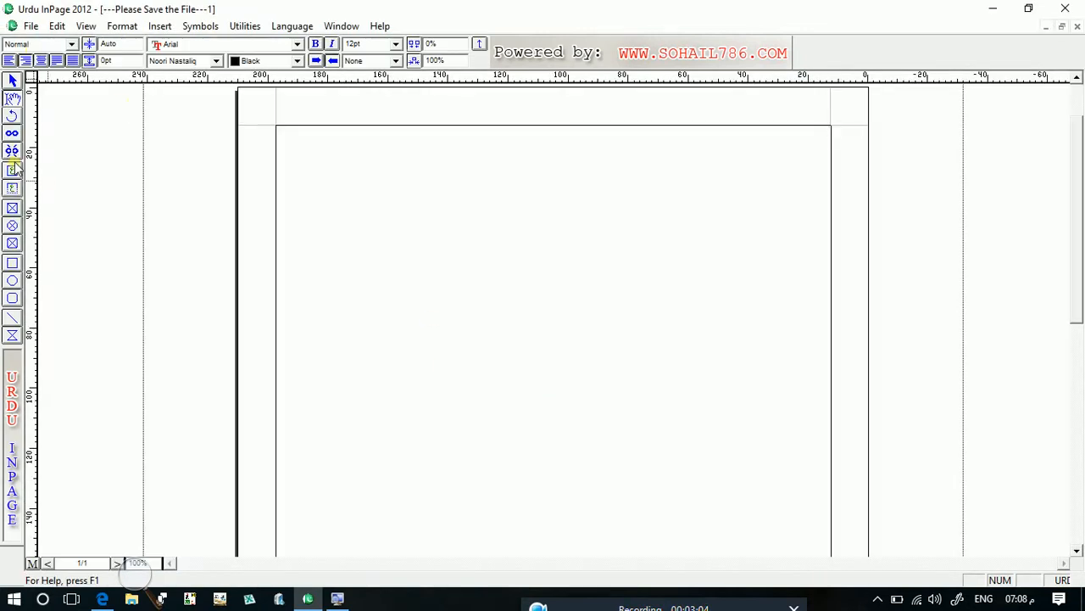
- Draw a text box about 68.5 mm wide and 46.3 mm high in the upper-left part of the page
left_click(12, 173)
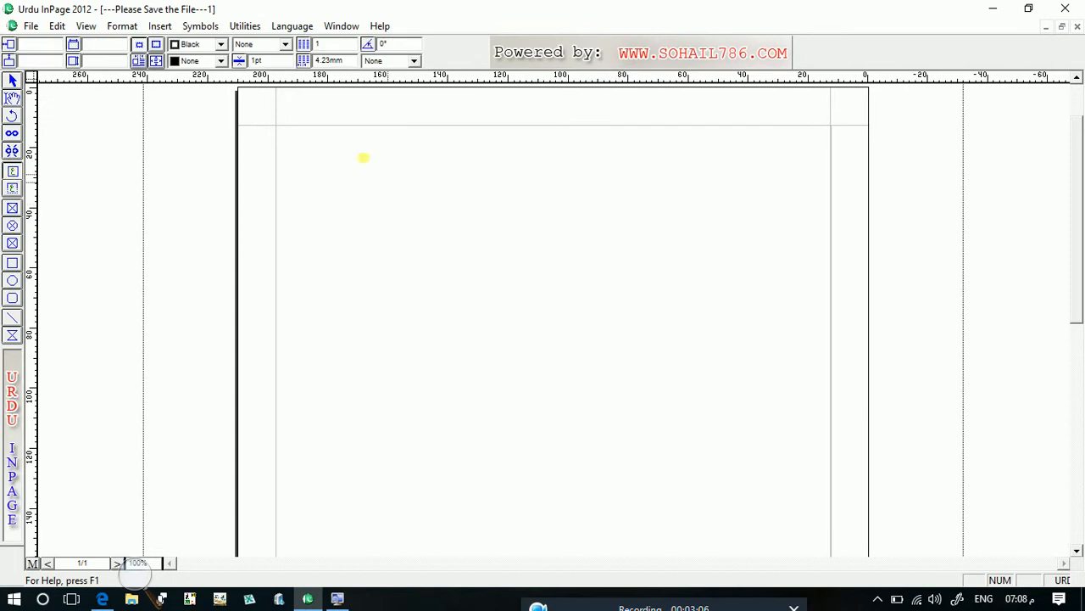
left_click(333, 158)
left_click_drag(333, 158, 538, 296)
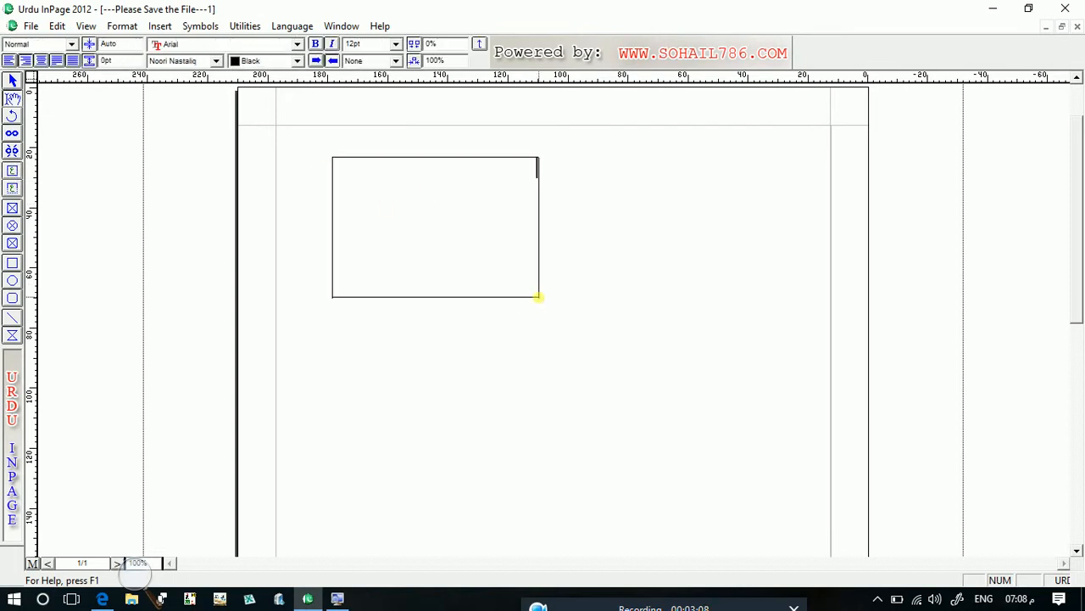
- Copy the text box and paste three duplicates: one below it, one beside it and one at the page's lower right
left_click(12, 81)
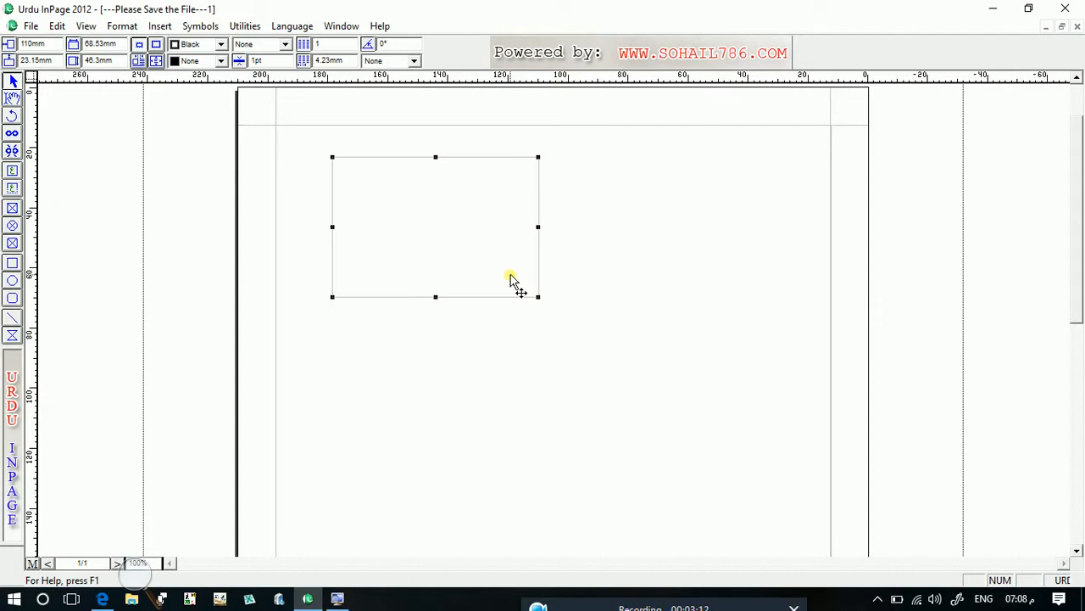
double_click(510, 277)
key("ctrl+v")
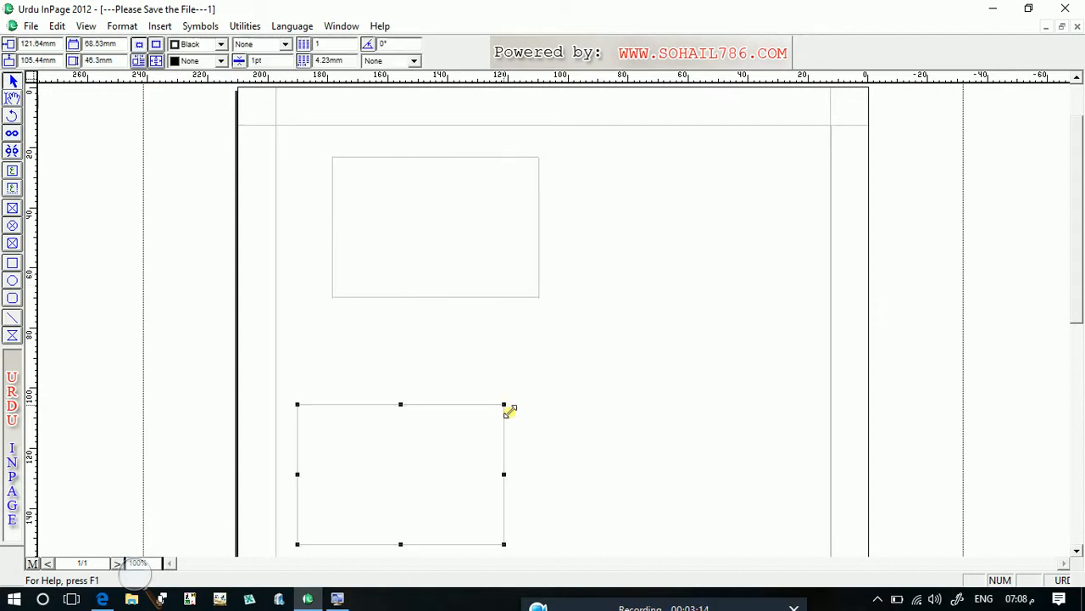
left_click(734, 254)
key("ctrl+v")
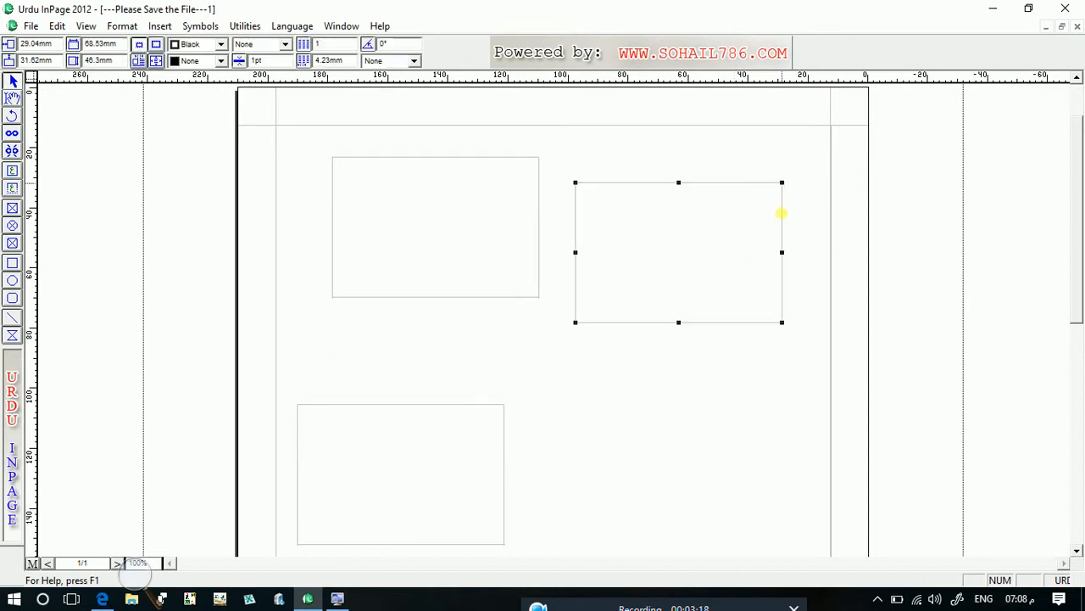
left_click(785, 401)
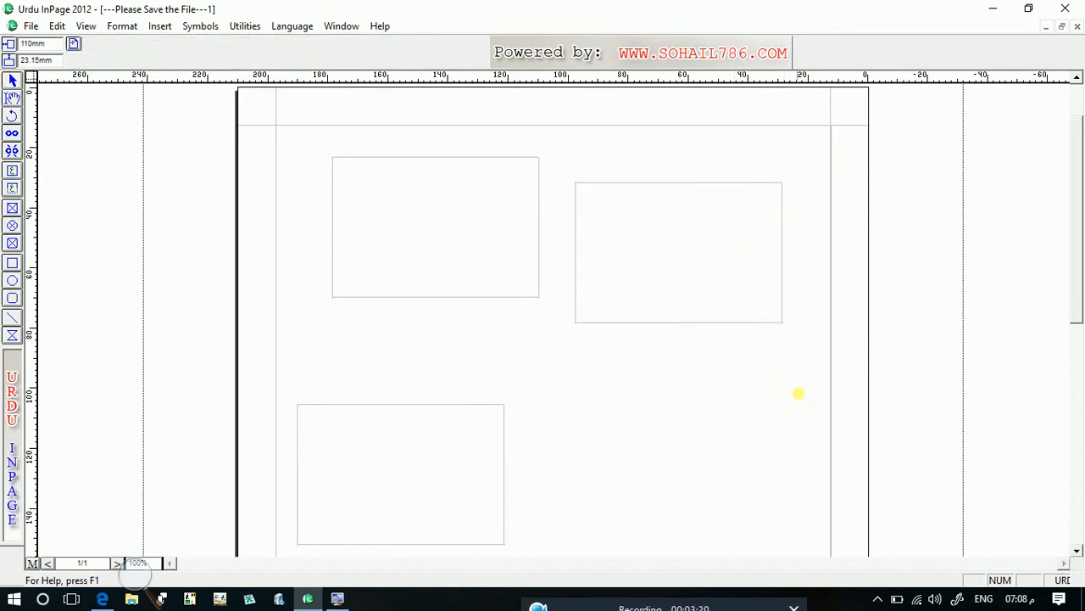
key("ctrl+v")
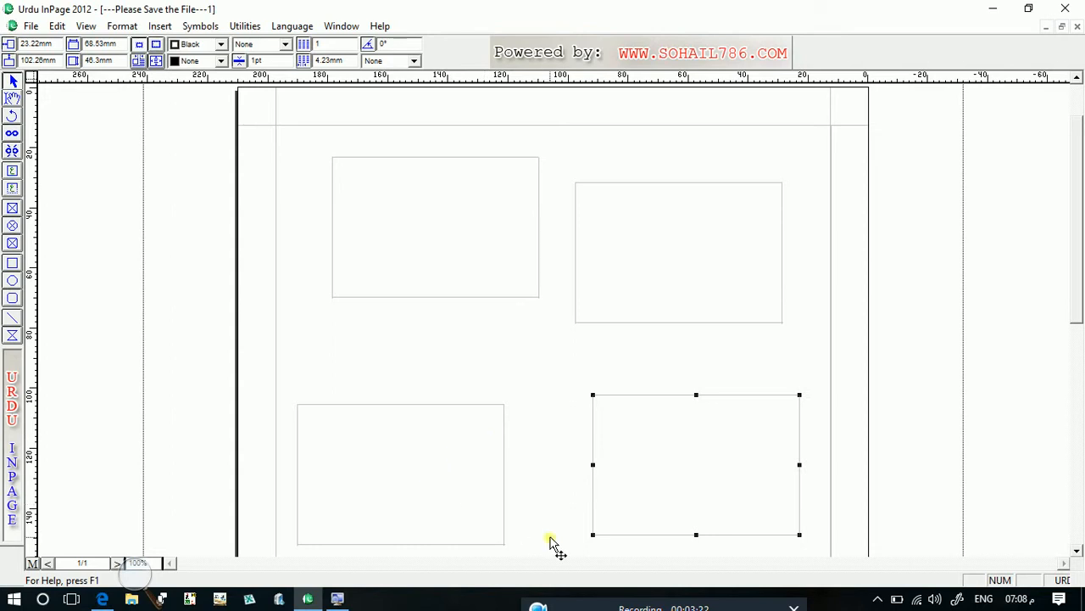
- Move the lower-left box and the two upper boxes so that the four boxes form a roughly aligned two-by-two grid
left_click_drag(424, 480, 463, 468)
left_click_drag(435, 263, 439, 325)
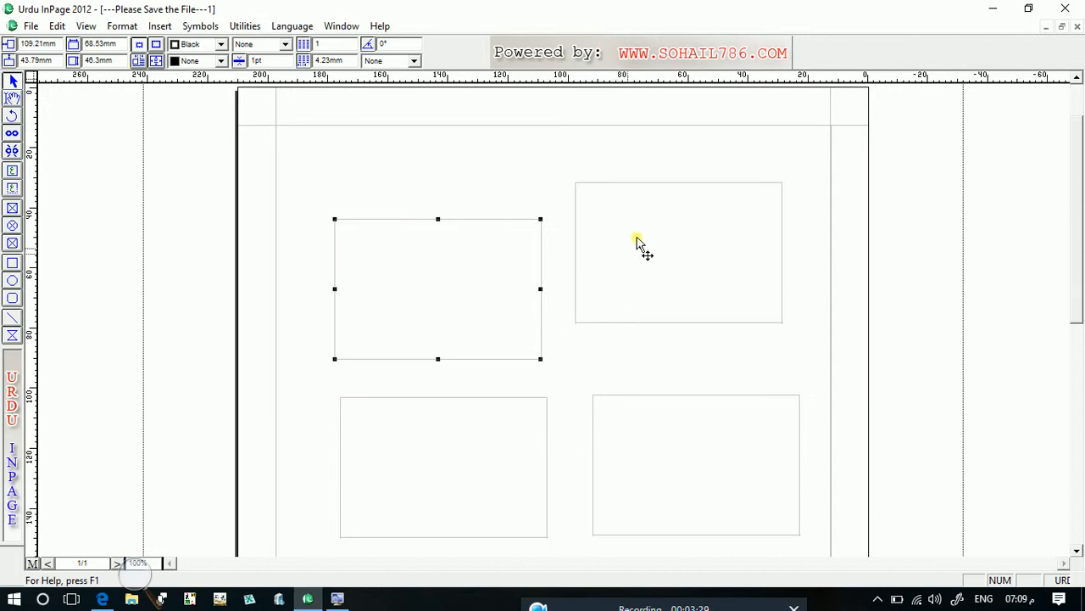
left_click_drag(642, 245, 644, 283)
left_click_drag(639, 266, 641, 270)
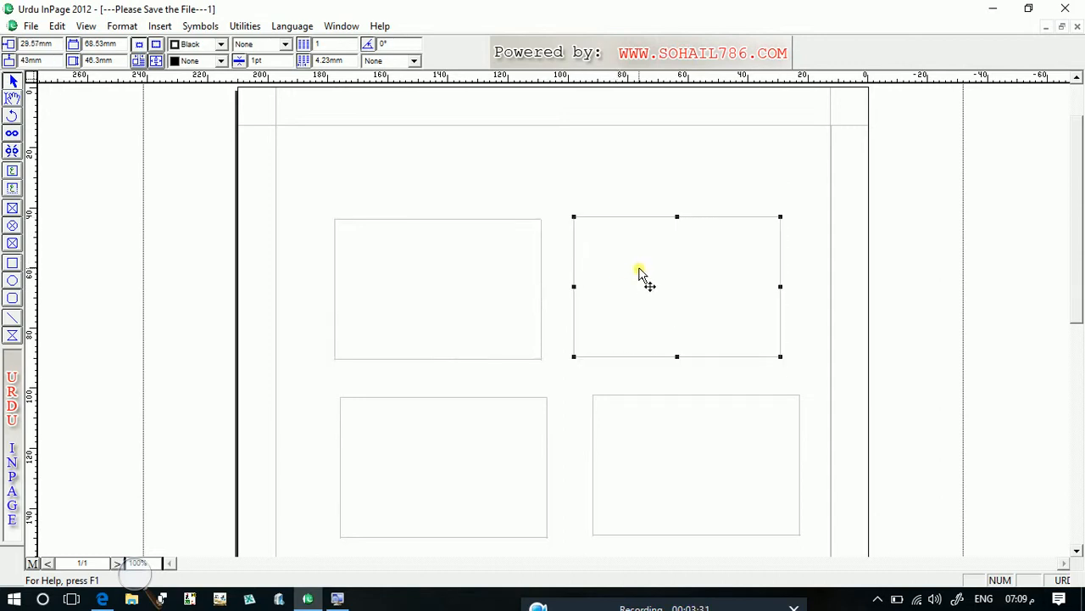
- Place the text cursor inside the upper-left text box, and return to the selection tool
left_click(630, 175)
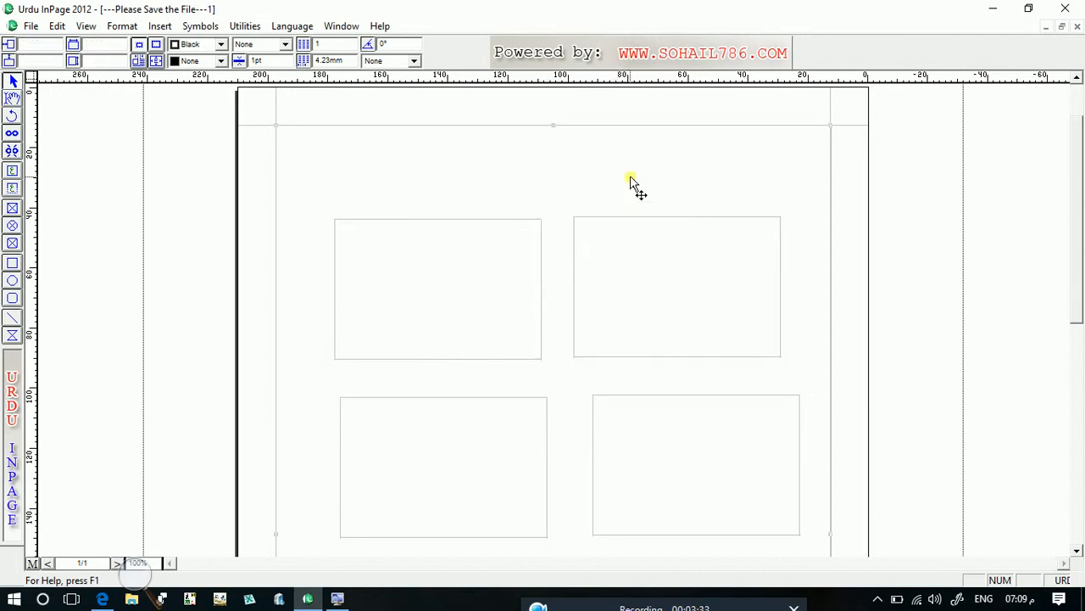
left_click(12, 98)
left_click(416, 342)
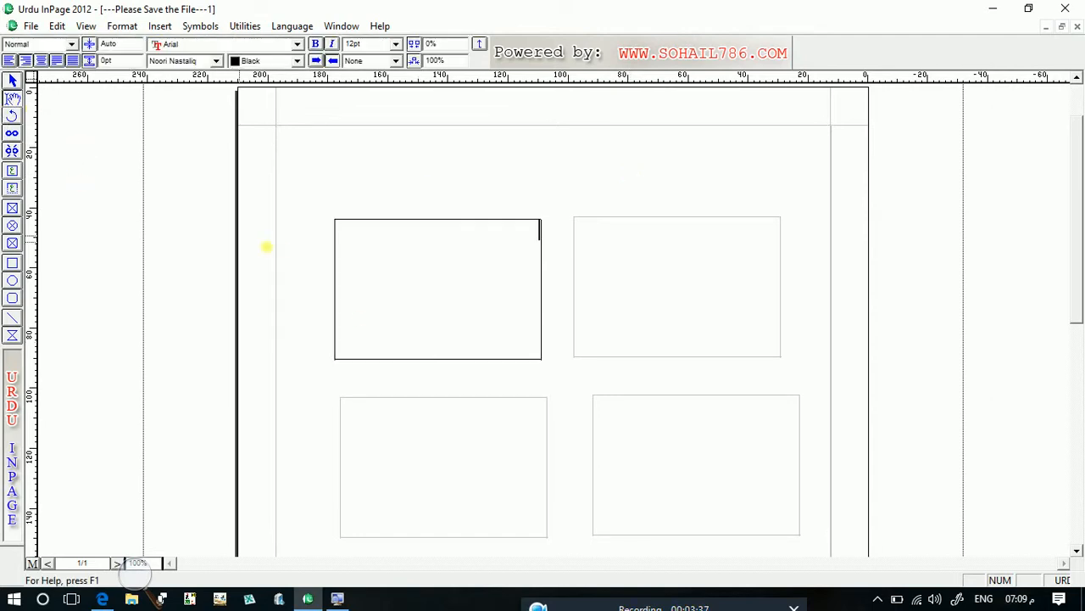
left_click(13, 84)
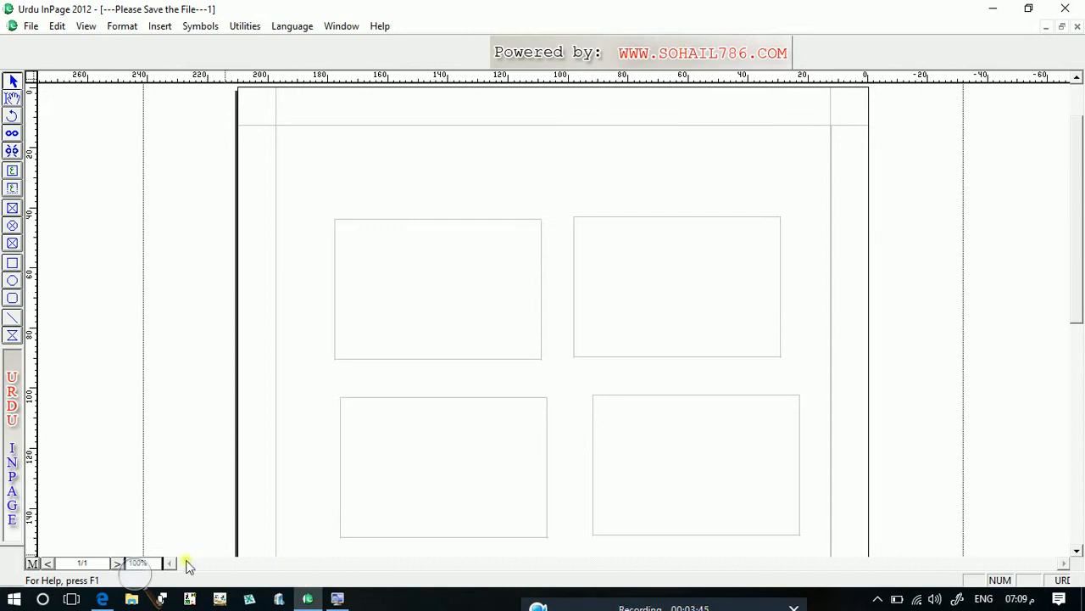
- Magnify the screen to 200%, select the upper text boxes individually, and restore the magnification to 100%
key("super+plus")
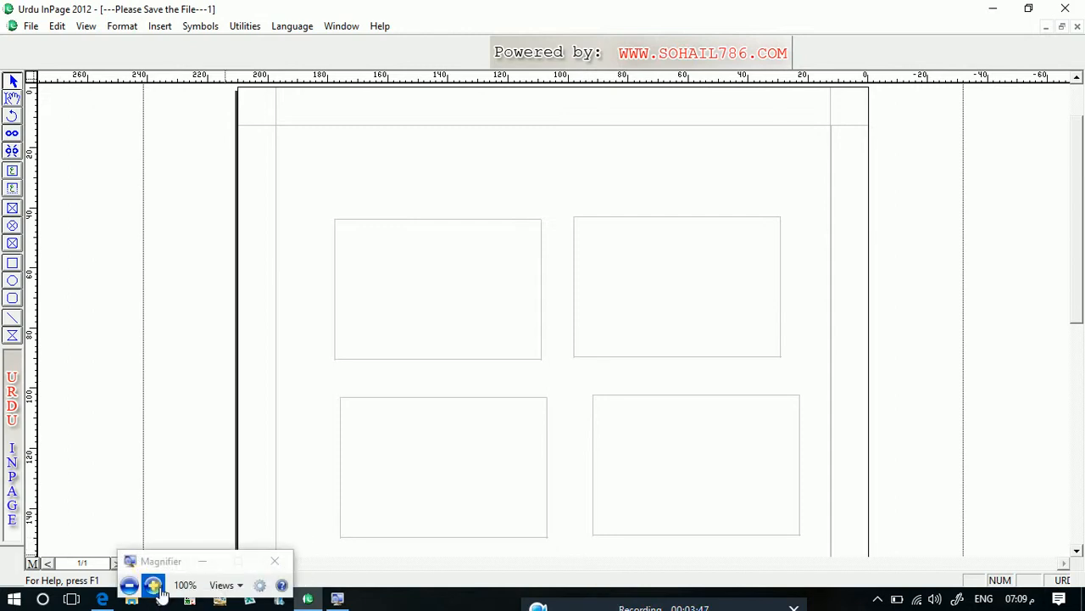
left_click(154, 584)
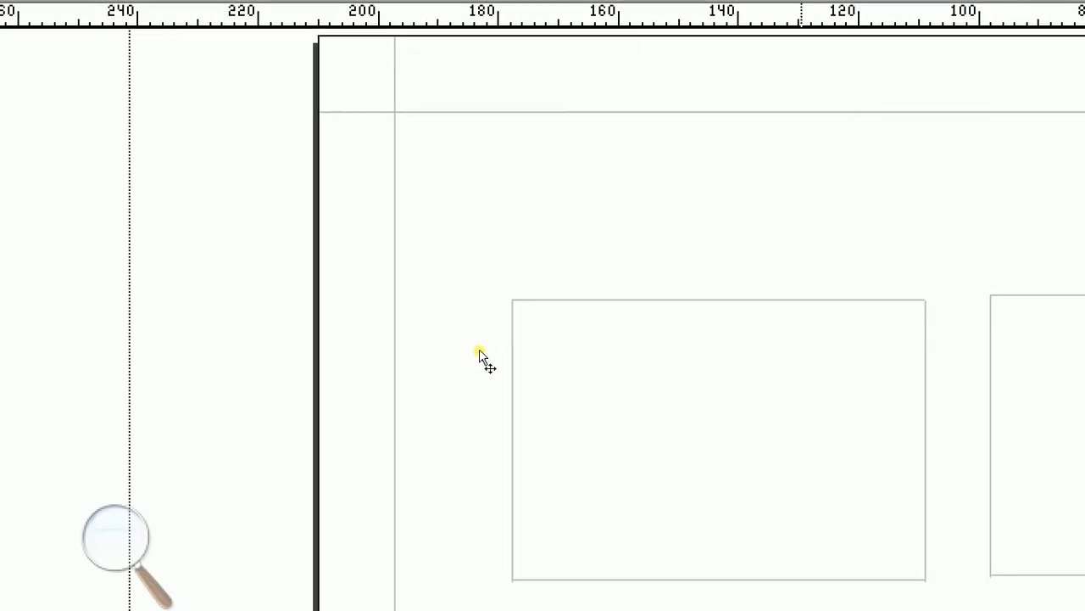
left_click(482, 317)
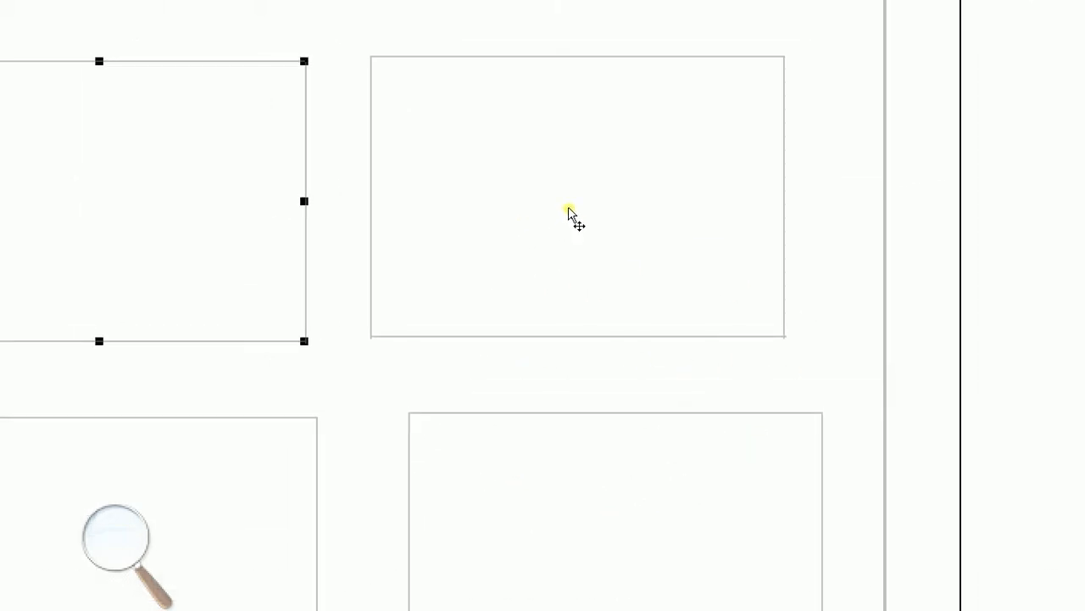
left_click(569, 212)
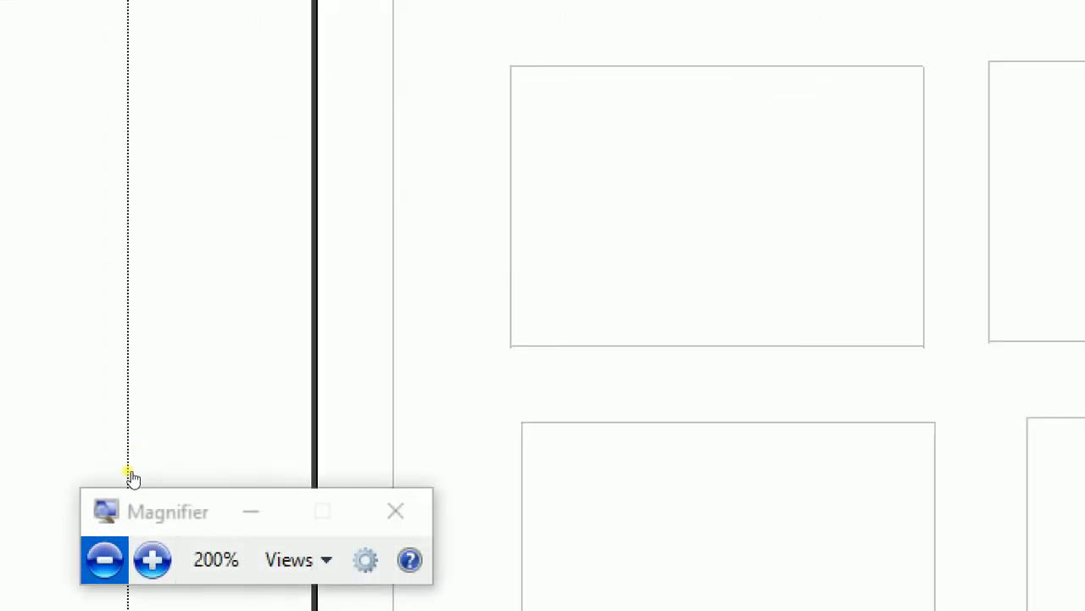
left_click(131, 472)
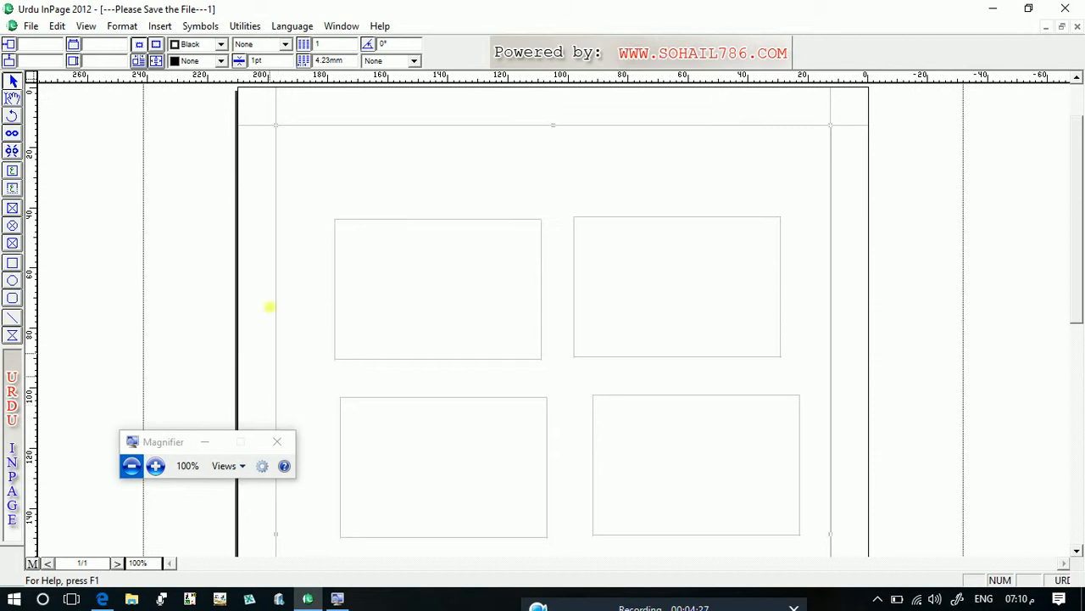
left_click(290, 151)
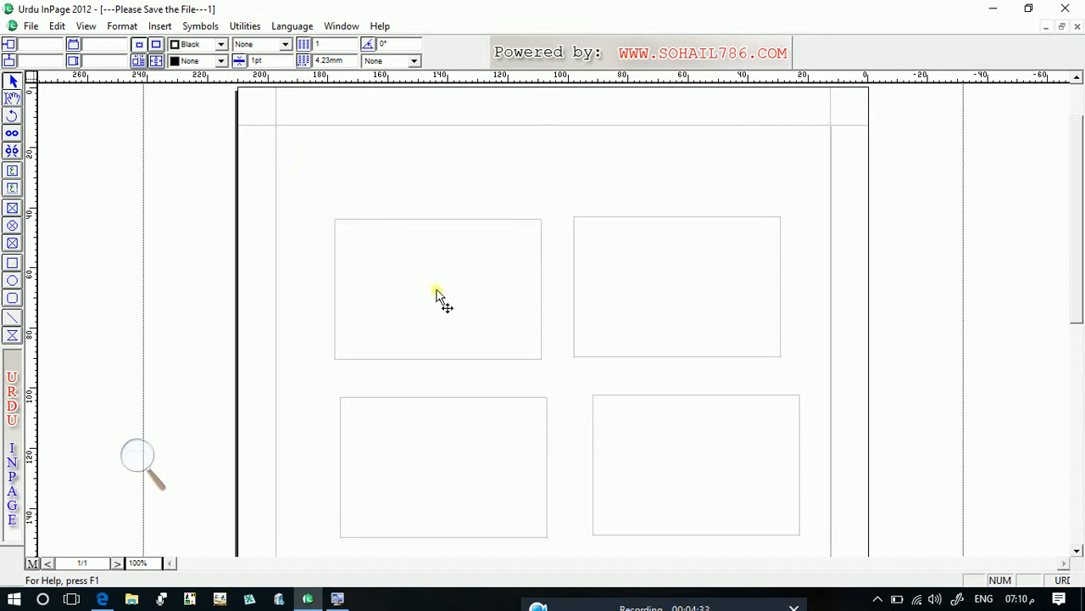
left_click(150, 178)
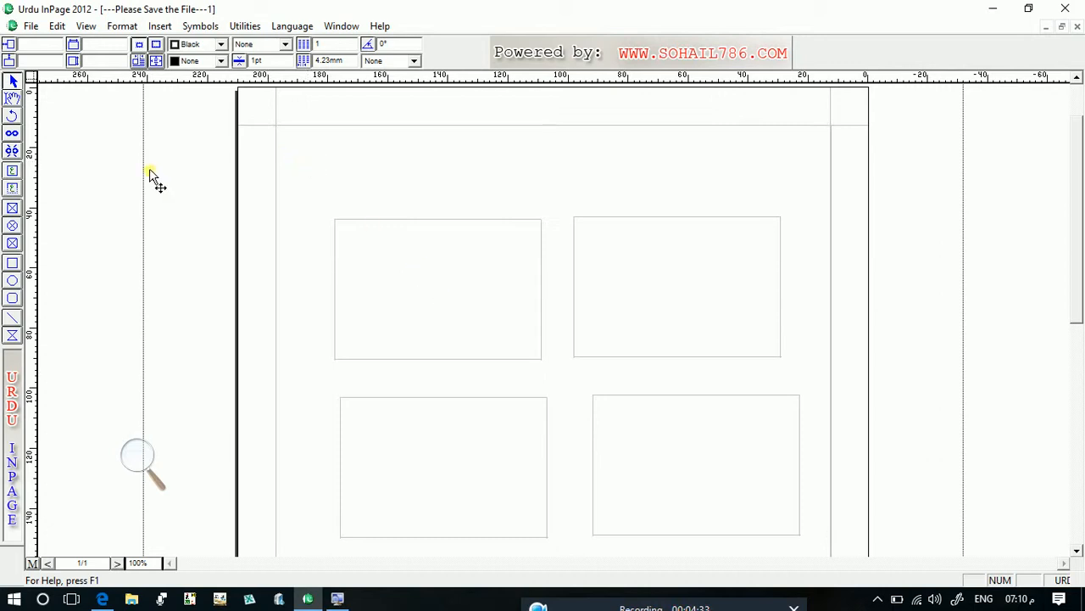
right_click(475, 391)
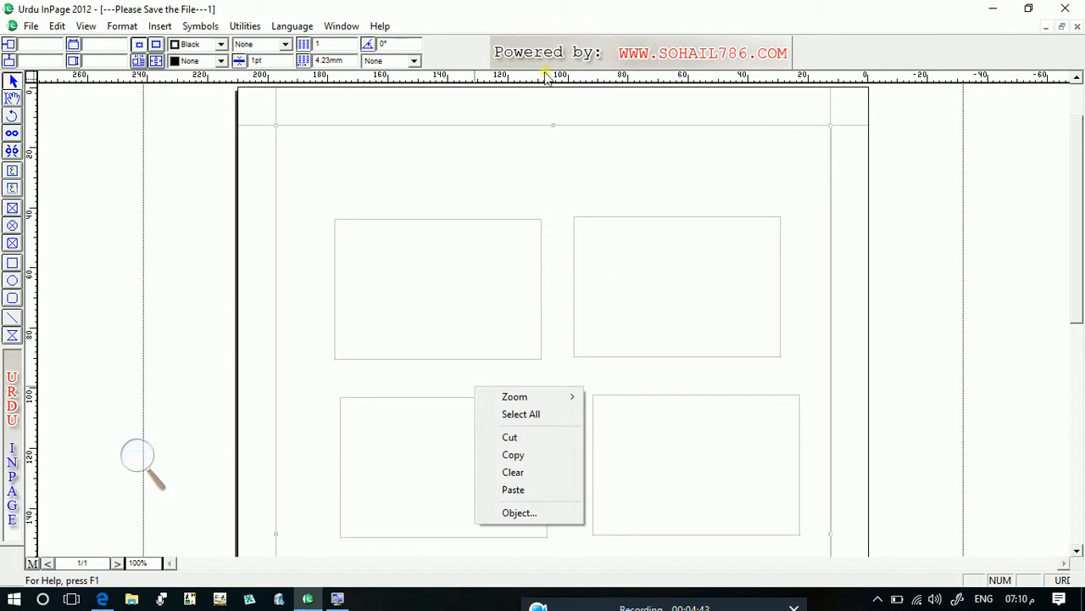
left_click(188, 126)
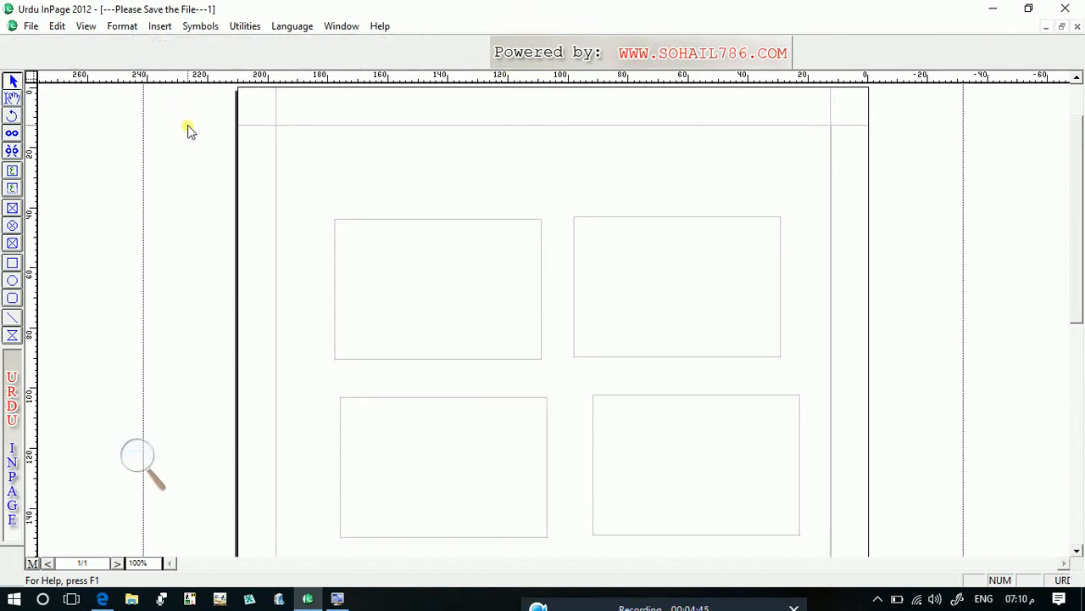
- Select all four text boxes at once with a selection rectangle around them, repeat this selection, and clear it
left_click_drag(188, 125, 829, 473)
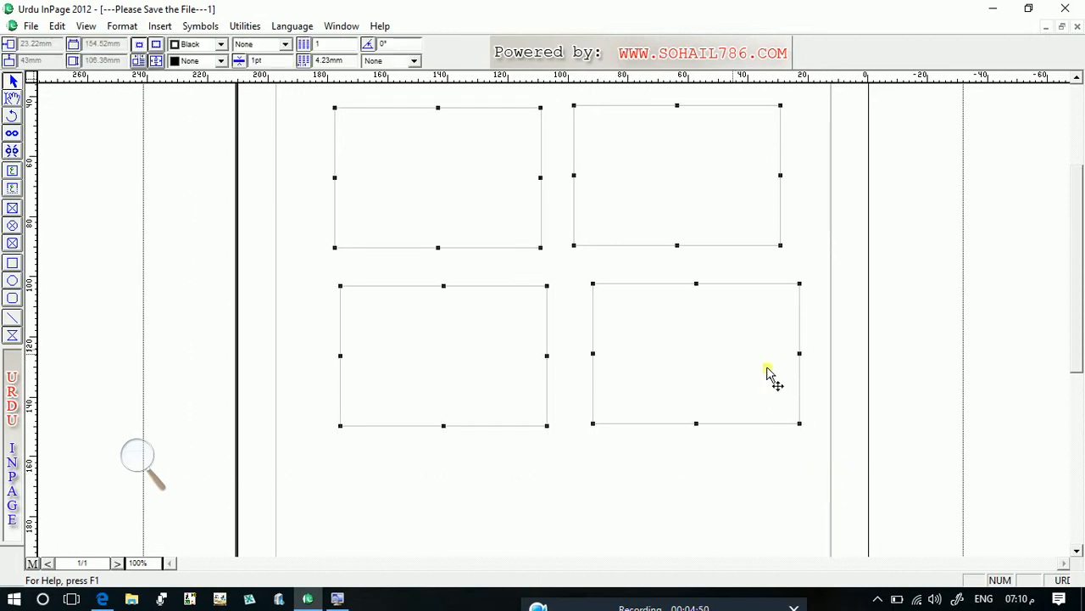
left_click(1079, 122)
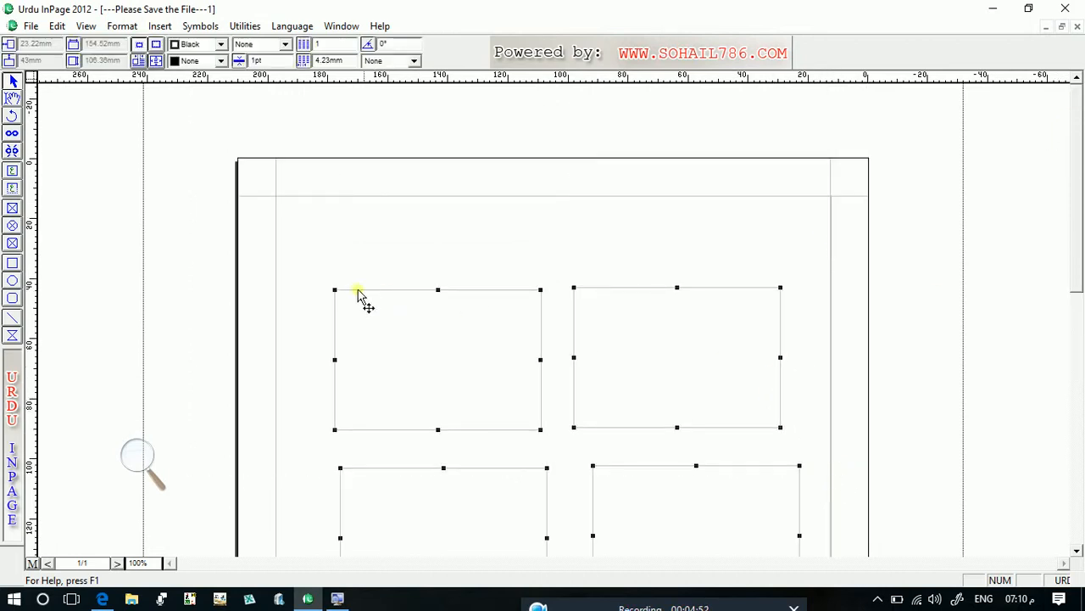
left_click(206, 250)
left_click_drag(199, 239, 829, 441)
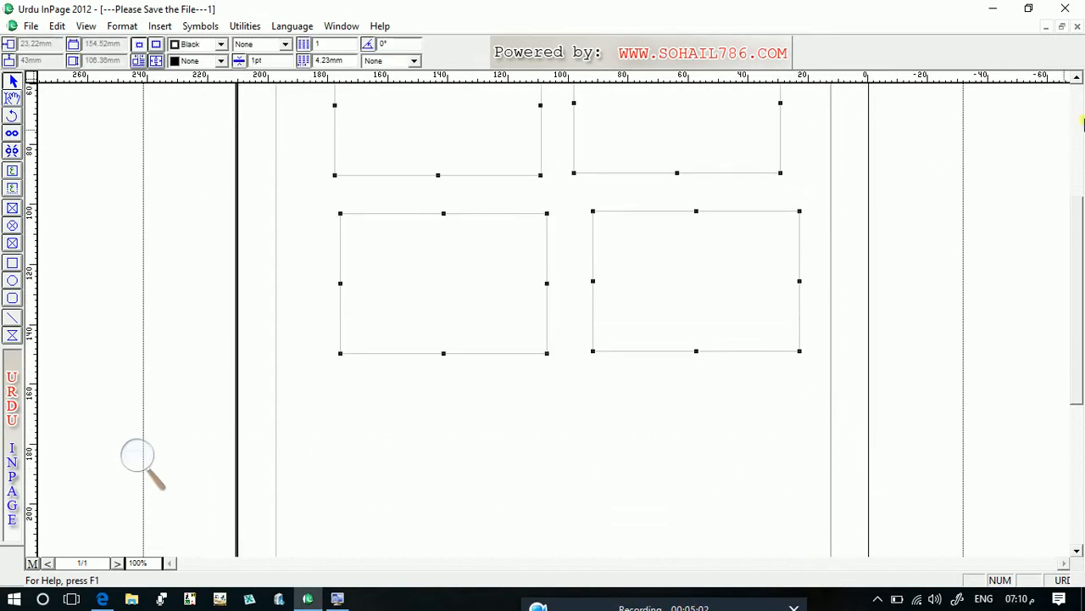
left_click(992, 139)
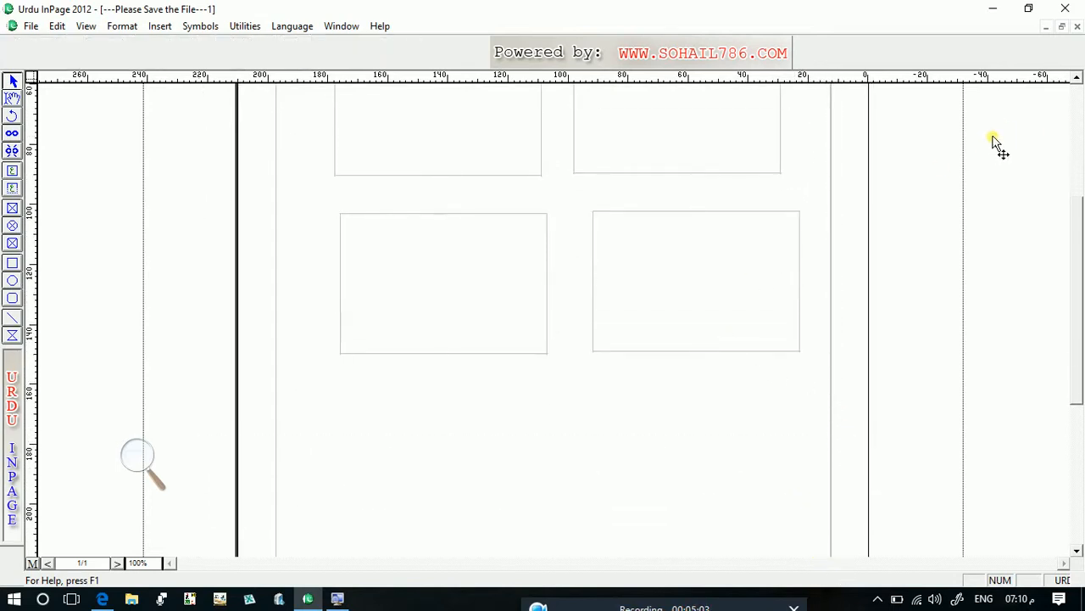
- Select the four text boxes one by one into a single multiple selection, starting with the upper-left box
left_click(1076, 77)
left_click(1076, 77)
left_click(1075, 78)
left_click(1076, 77)
left_click(1075, 77)
left_click(1075, 77)
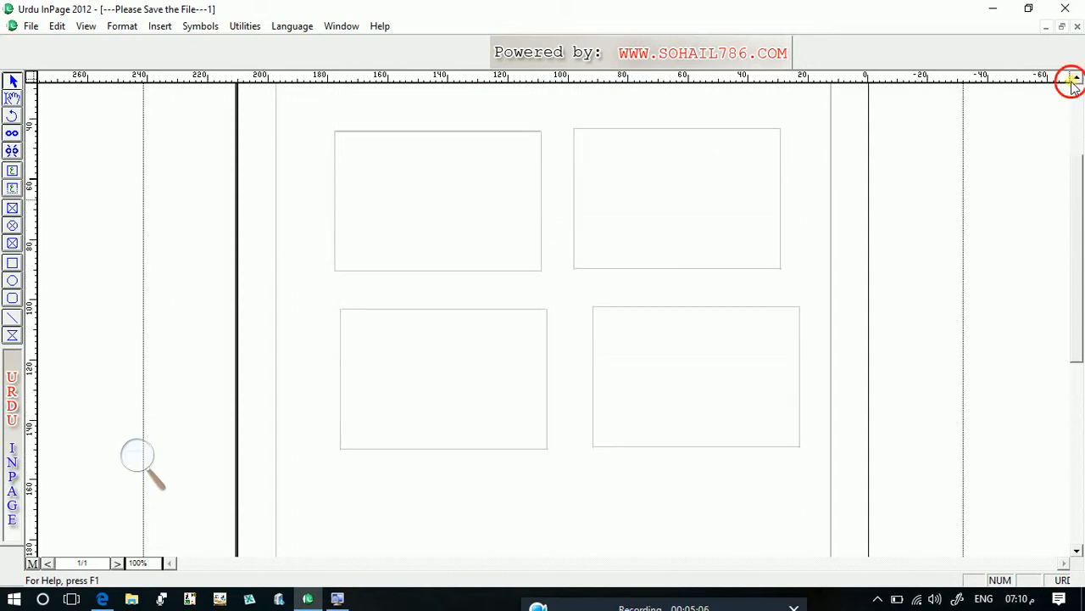
left_click(1075, 77)
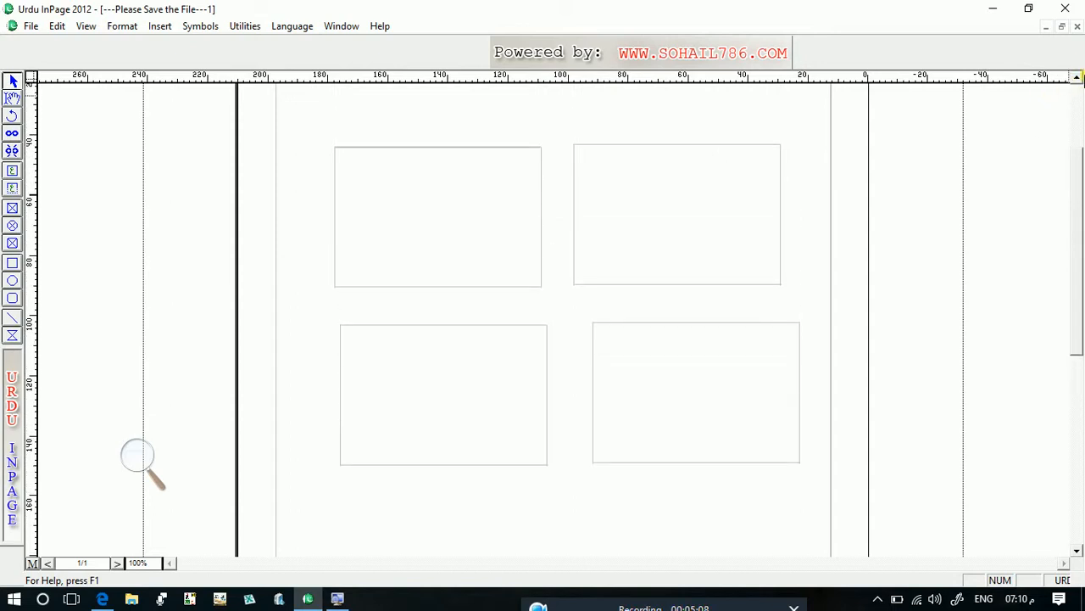
left_click(432, 208)
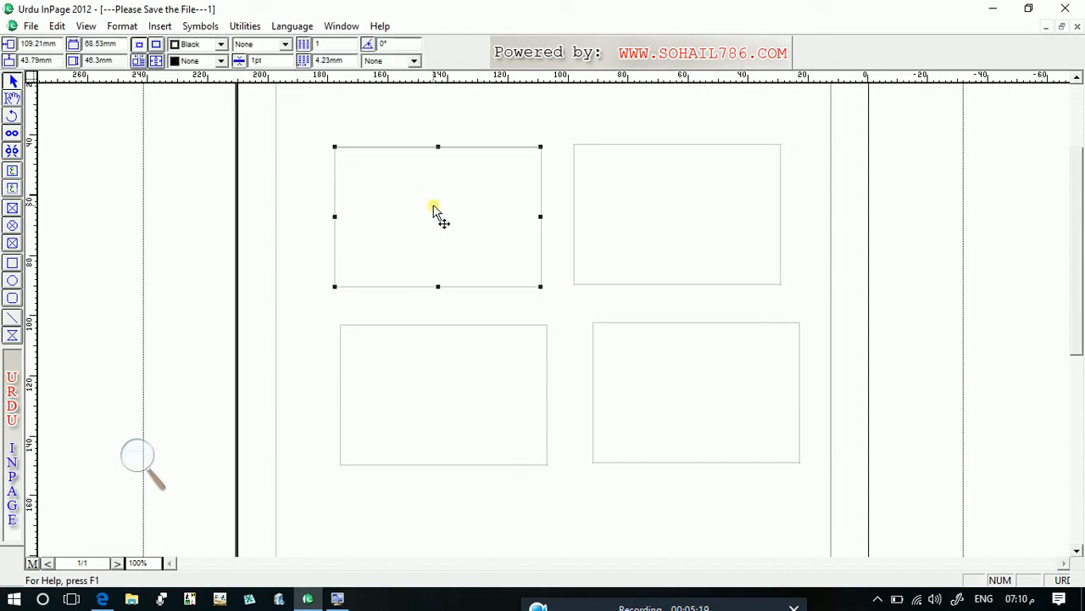
left_click(640, 185, "shift")
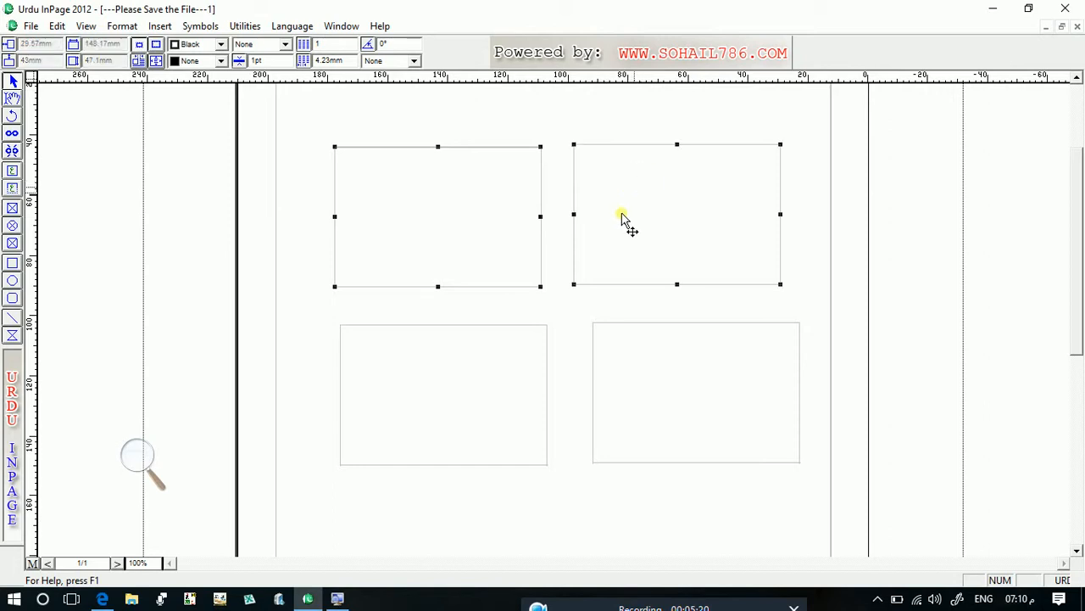
left_click(500, 370, "shift")
left_click(697, 369, "shift")
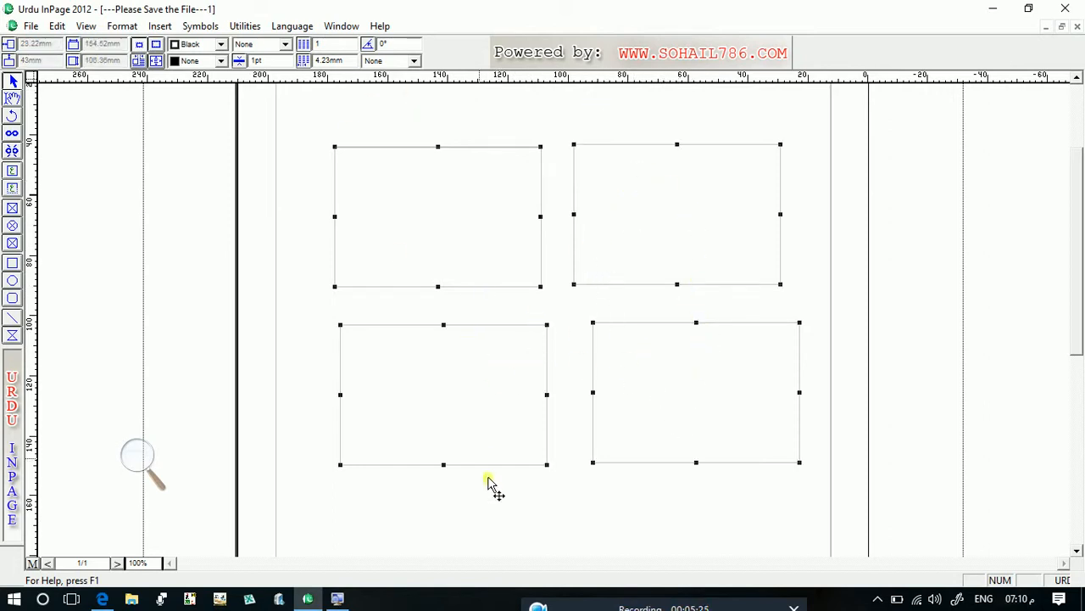
- Remove the four text boxes from the selection one at a time, starting with the lower-right box
left_click(648, 386, "shift")
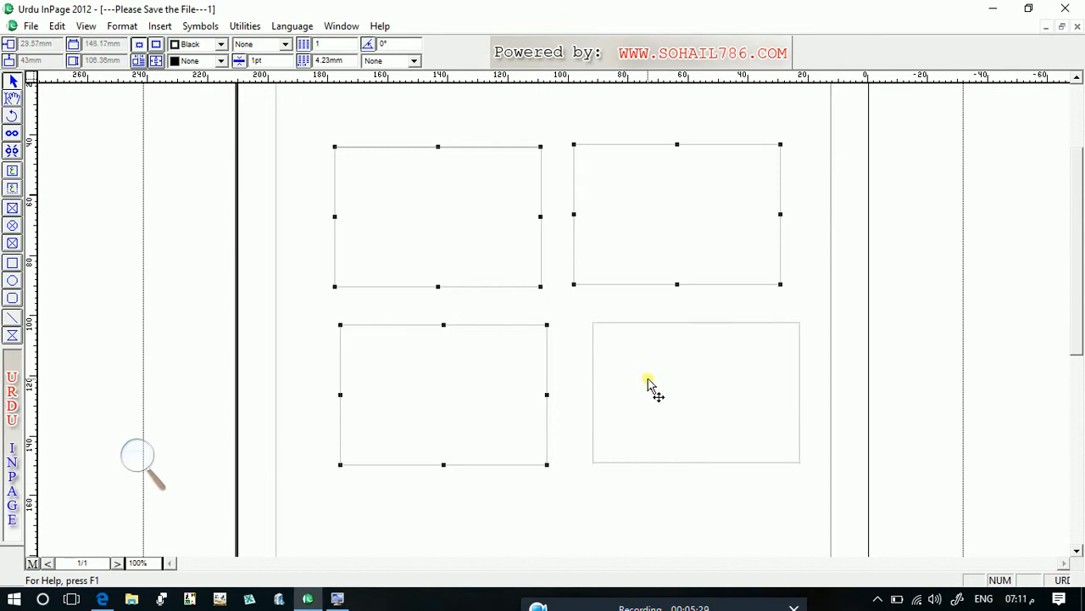
left_click(529, 410, "shift")
left_click(497, 234, "shift")
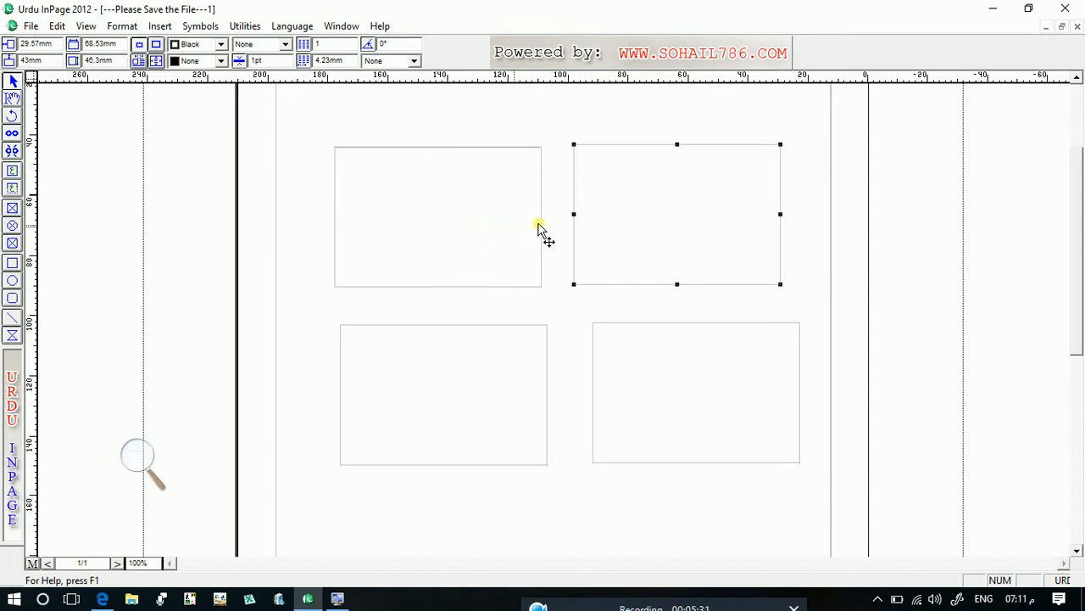
left_click(625, 222, "shift")
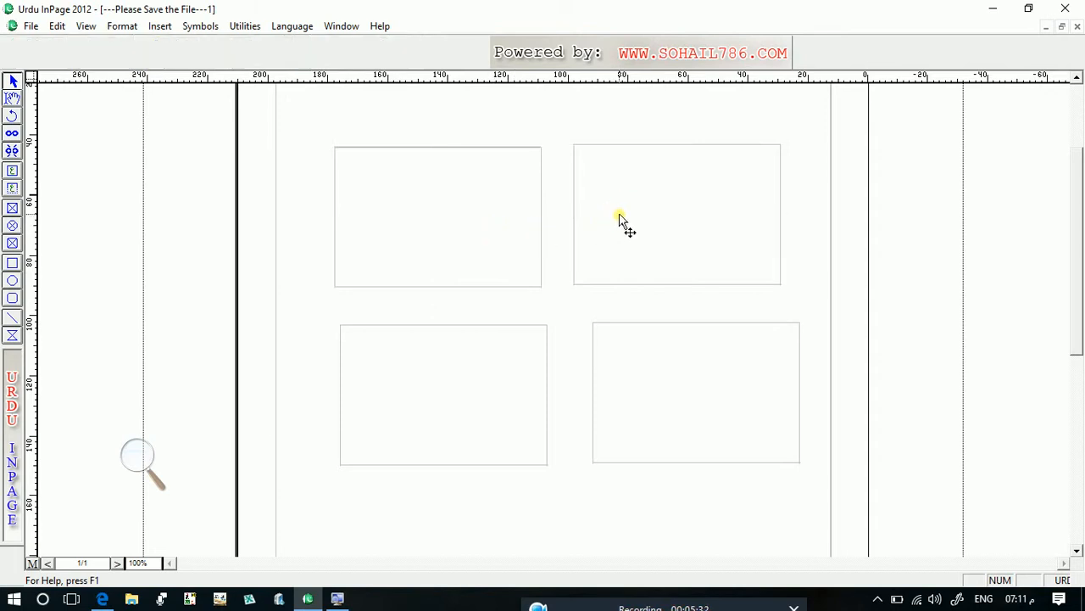
- Add all four text boxes to a multiple selection again, and replace it by selecting the page's main text frame
left_click(449, 189)
left_click(700, 194, "shift")
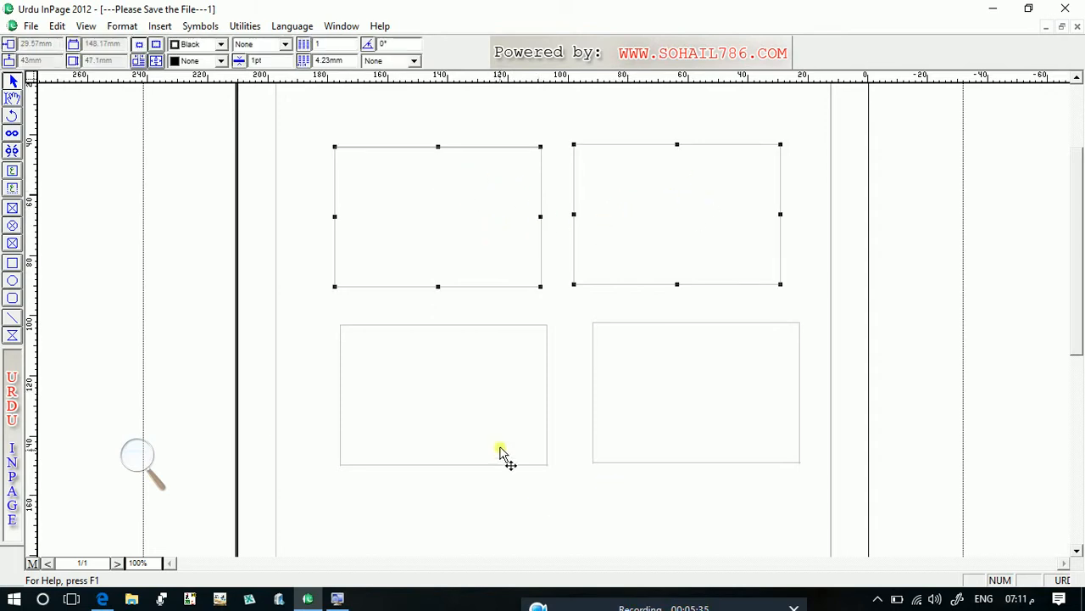
left_click(501, 454, "shift")
left_click(684, 397, "shift")
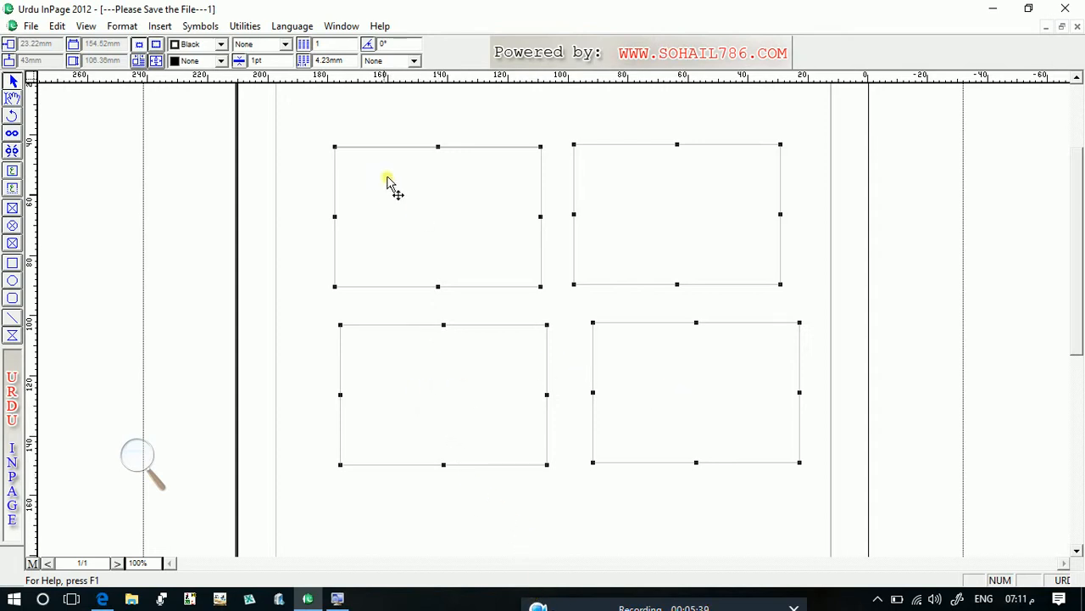
left_click(450, 126)
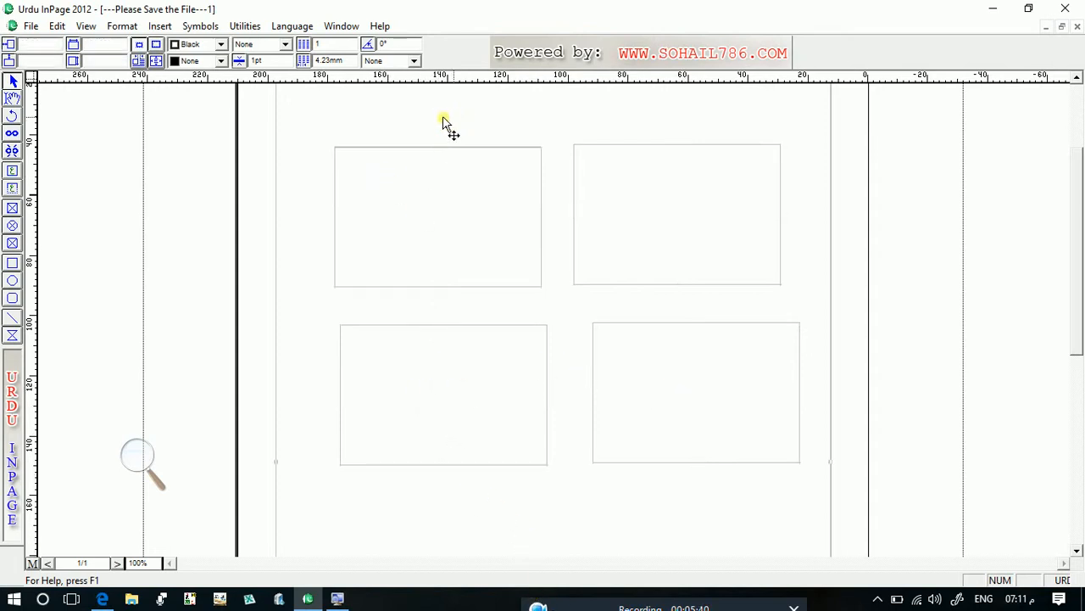
- Magnify the screen to 200% and open the Find and Replace dialog
left_click(56, 27)
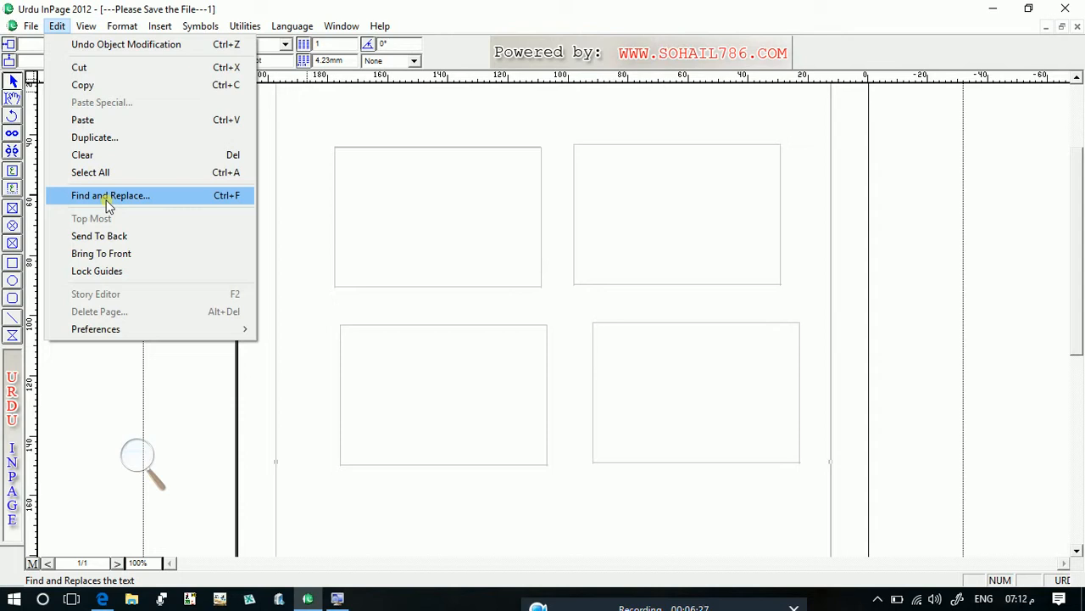
left_click(143, 456)
left_click(155, 465)
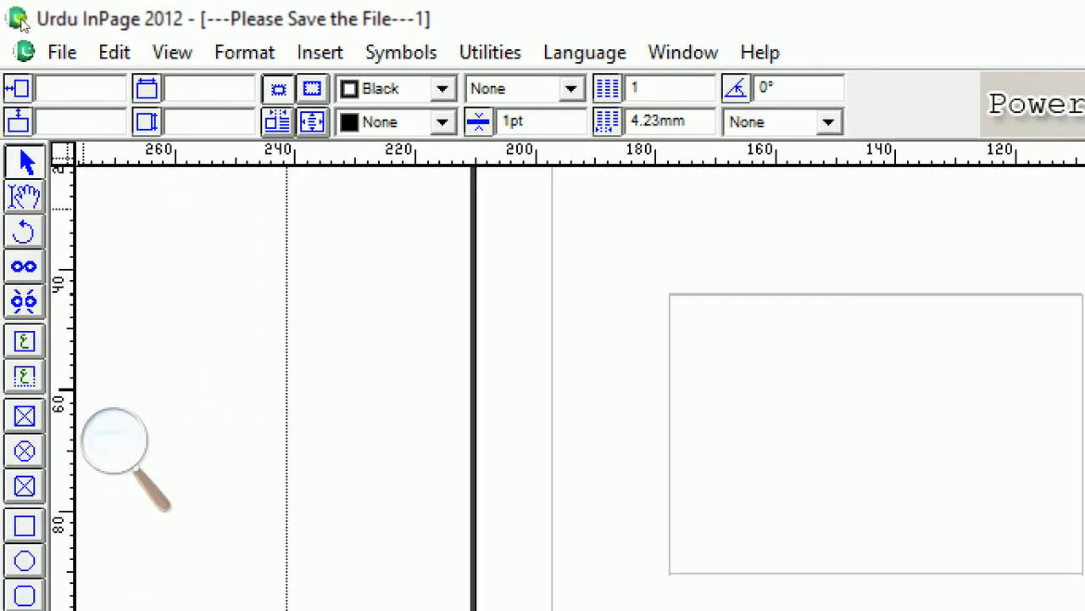
left_click(114, 52)
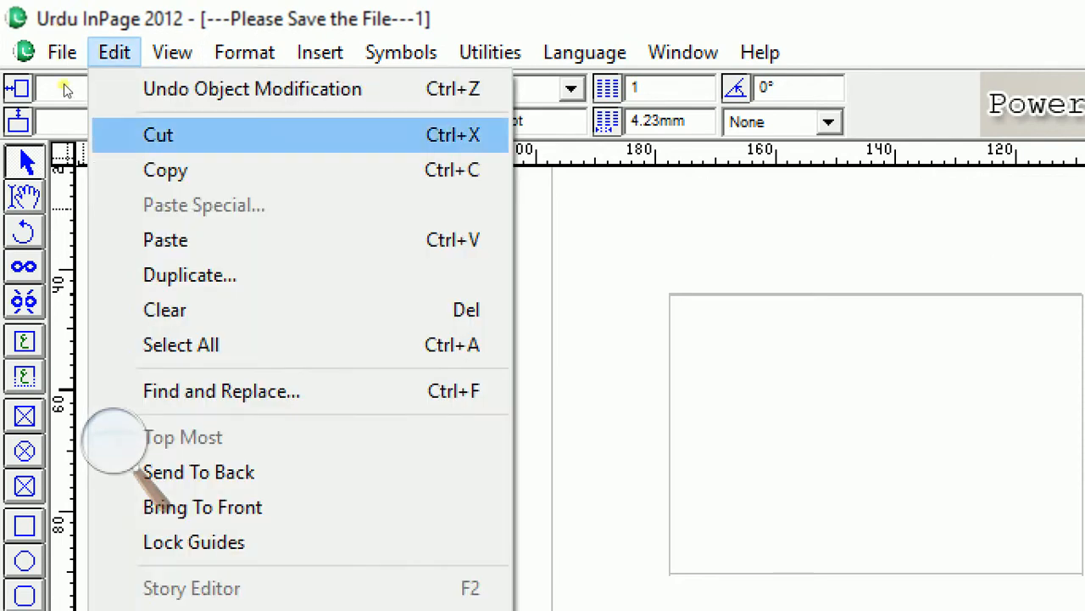
key("Down")
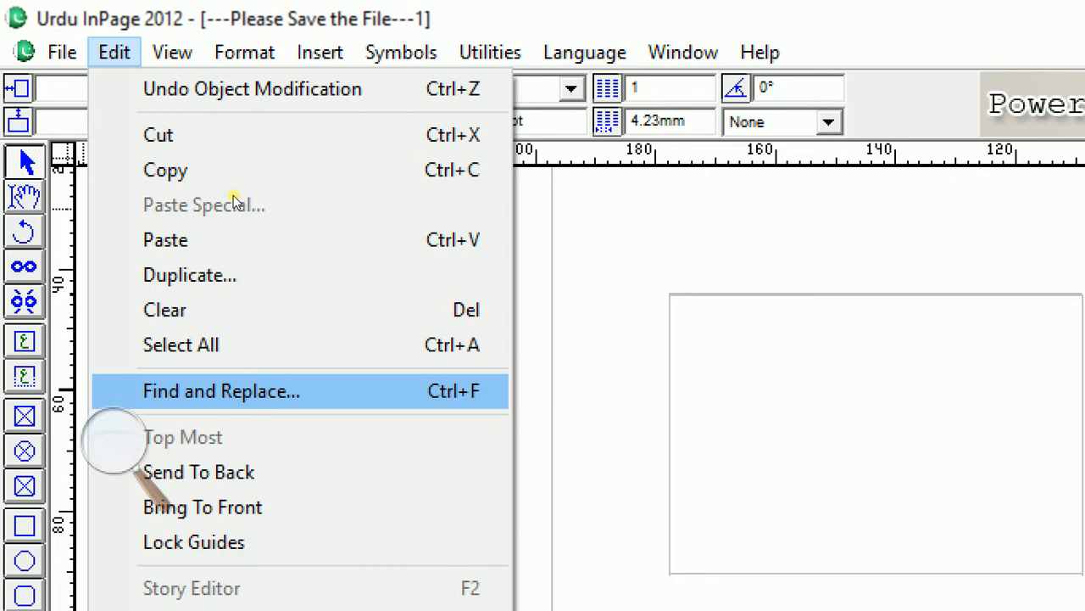
key("ctrl+f")
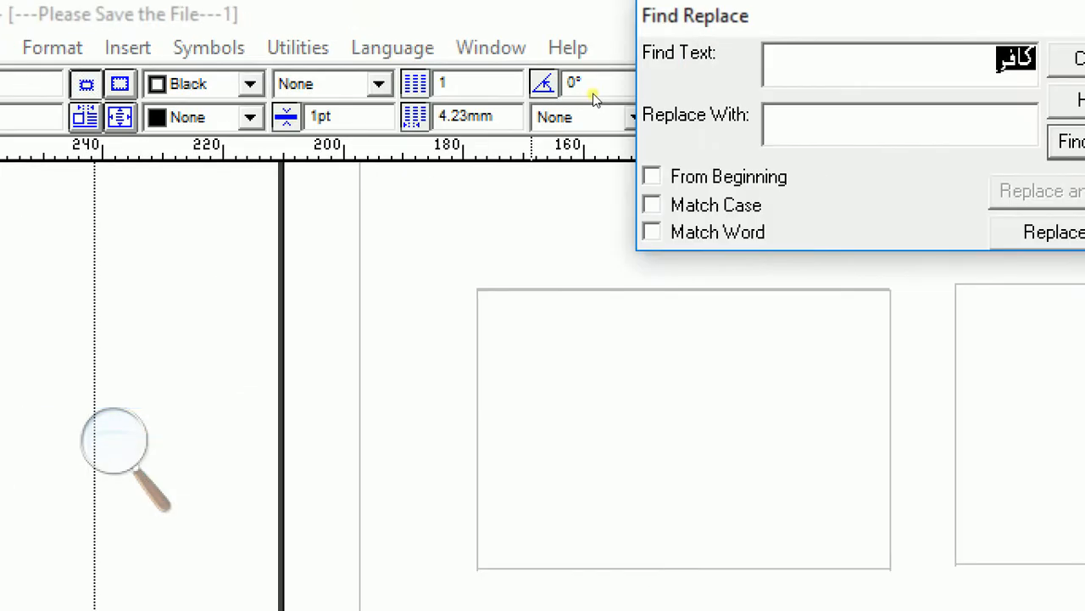
- Replace the search text with "کفار", and close the Find and Replace dialog without searching
key("BackSpace")
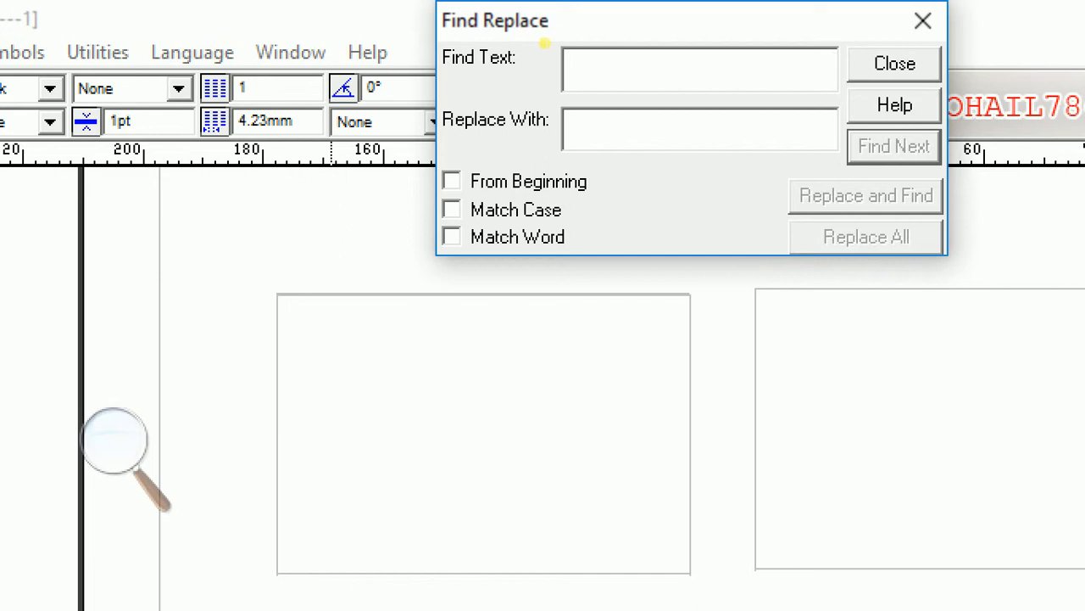
type("کفار")
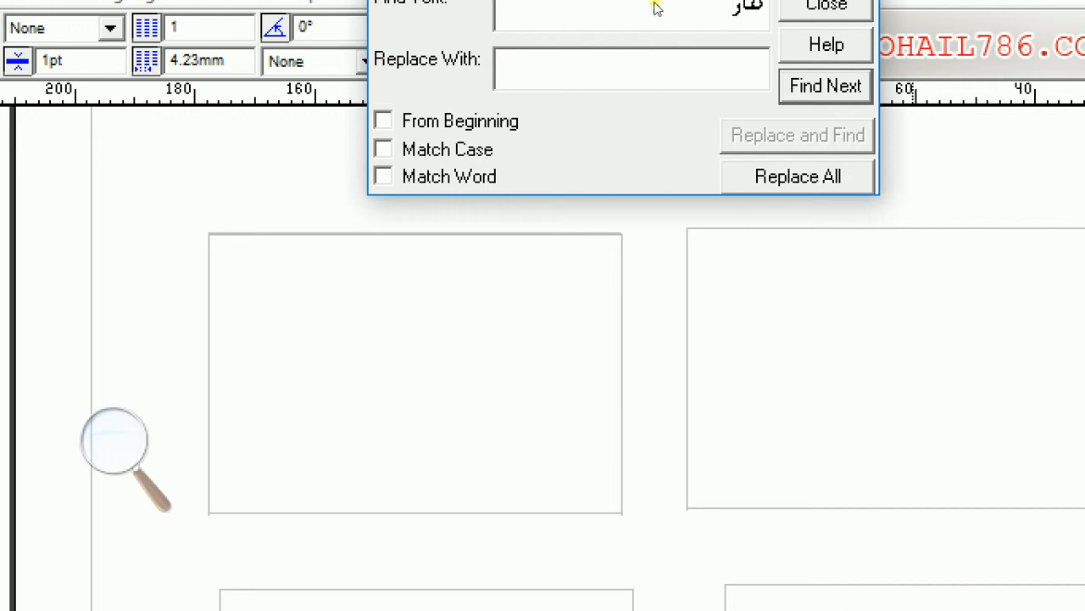
key("Escape")
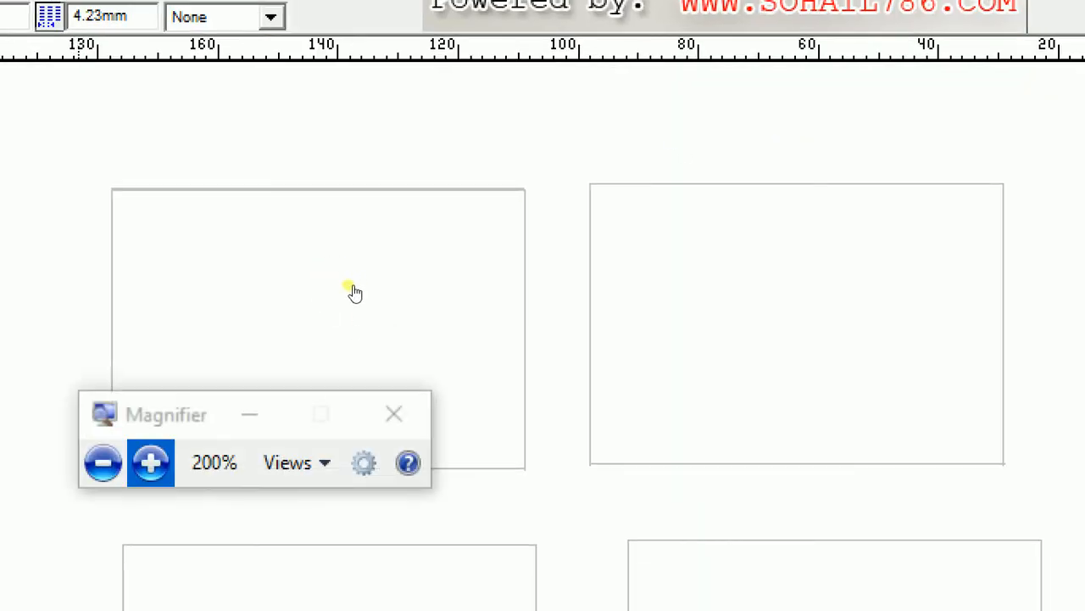
- Return the magnification to 100%, and replace the unsaved document with the recent file "اسلام اور شيعيت كاتقابلي جائزه.inp", discarding the changes
left_click(103, 462)
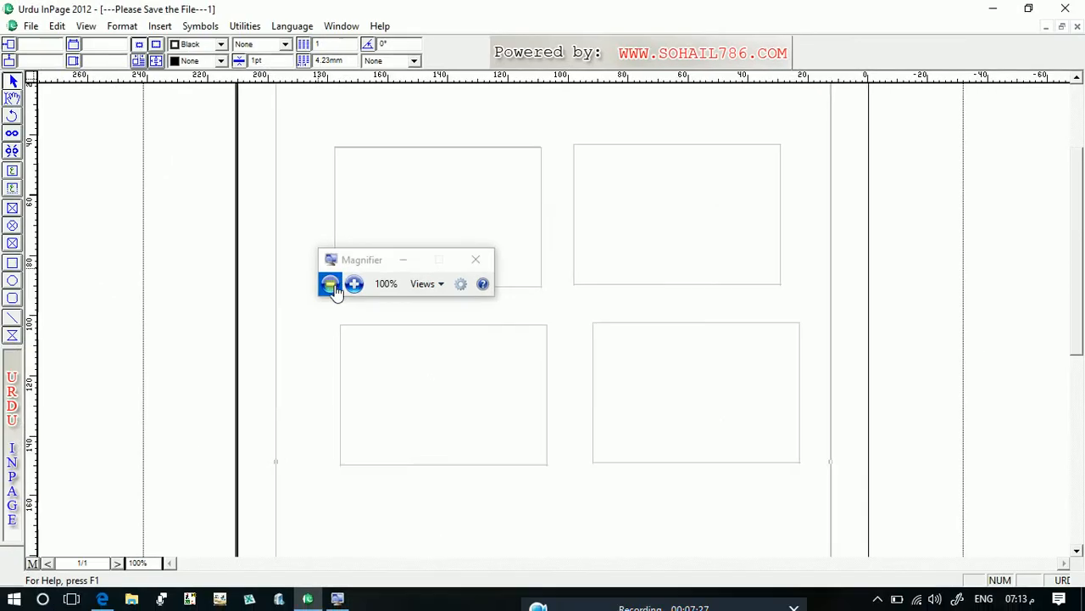
left_click(1077, 27)
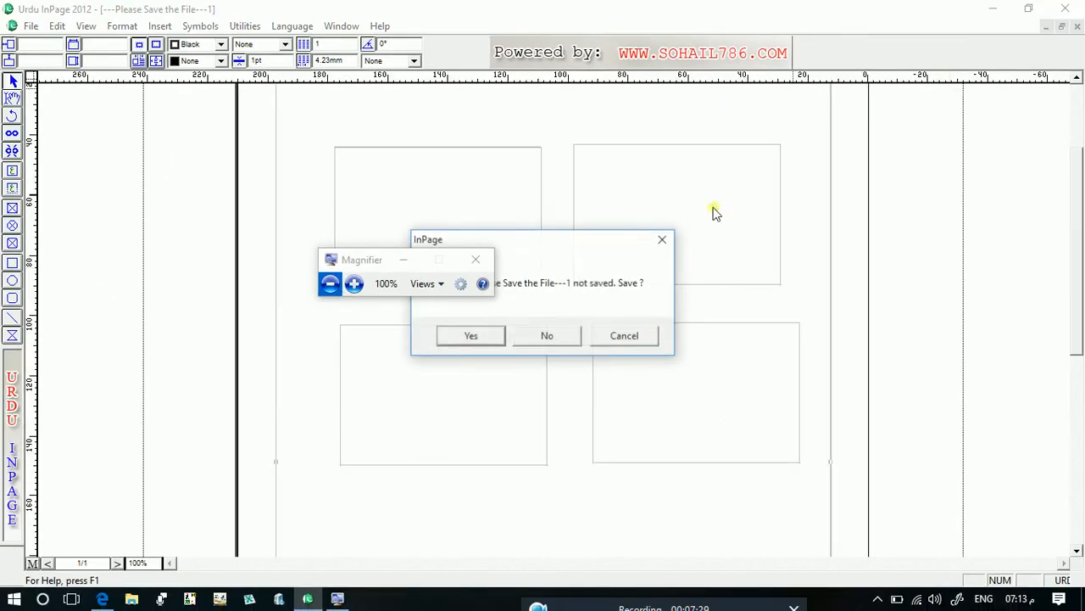
left_click(557, 336)
left_click(11, 27)
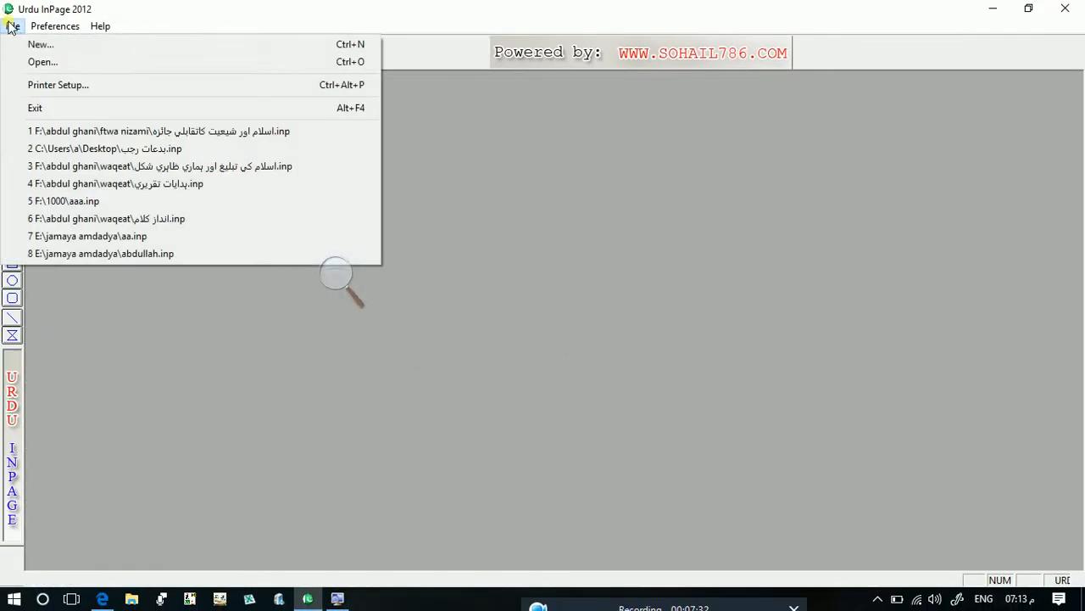
left_click(51, 130)
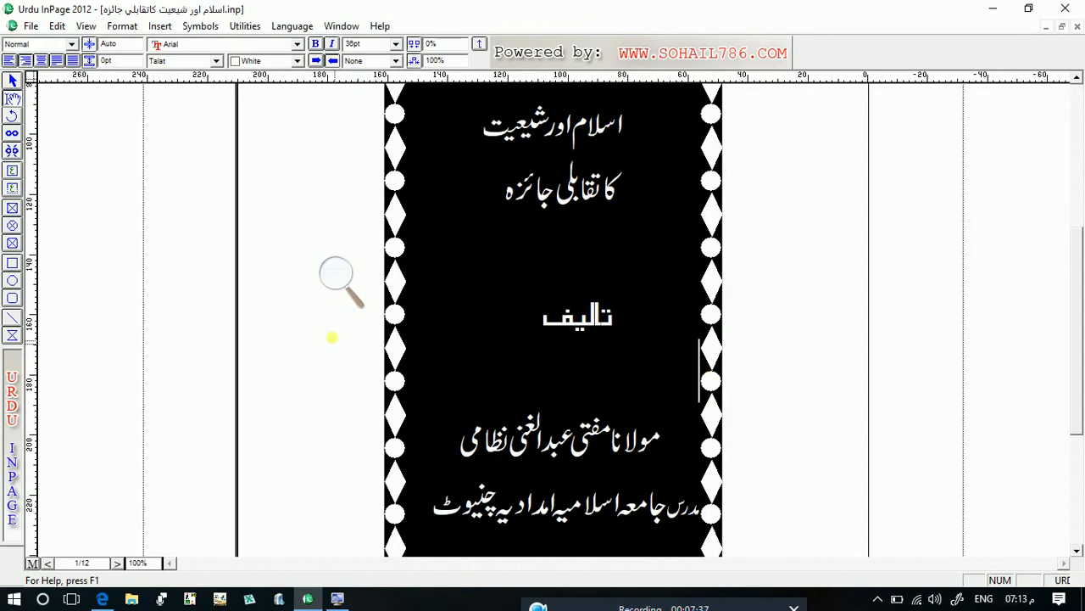
- Magnify the screen to 200% and search the document for "کفار" with Find and Replace
left_click(336, 274)
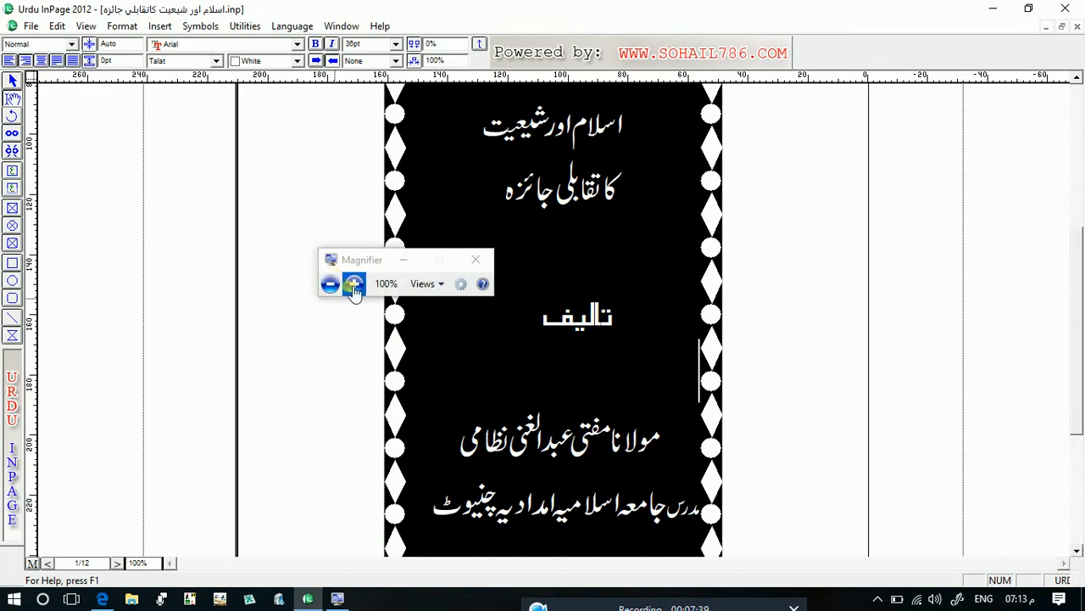
left_click(353, 283)
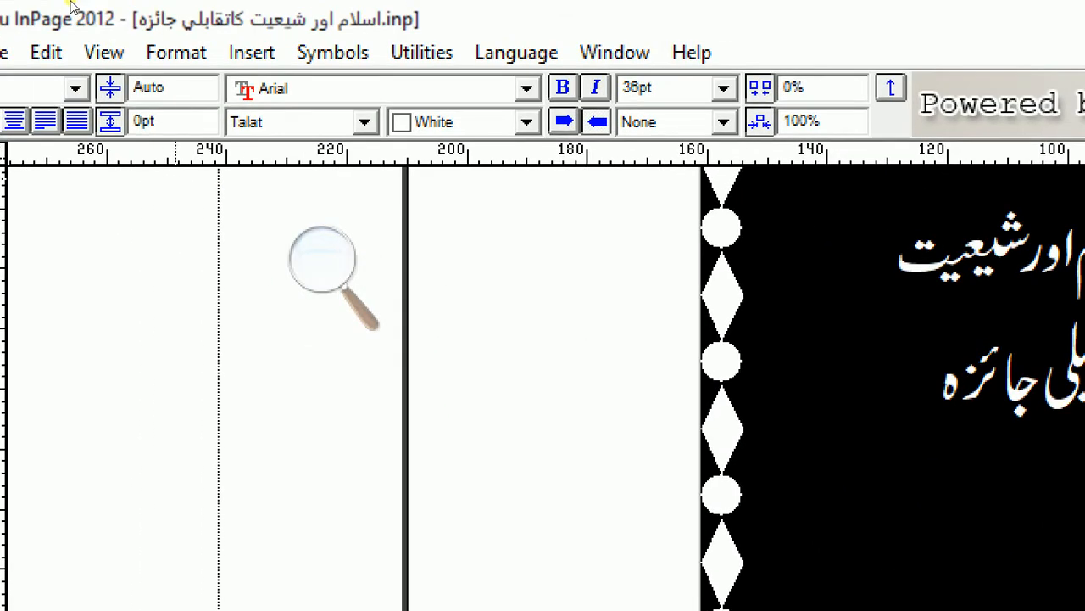
left_click(61, 37)
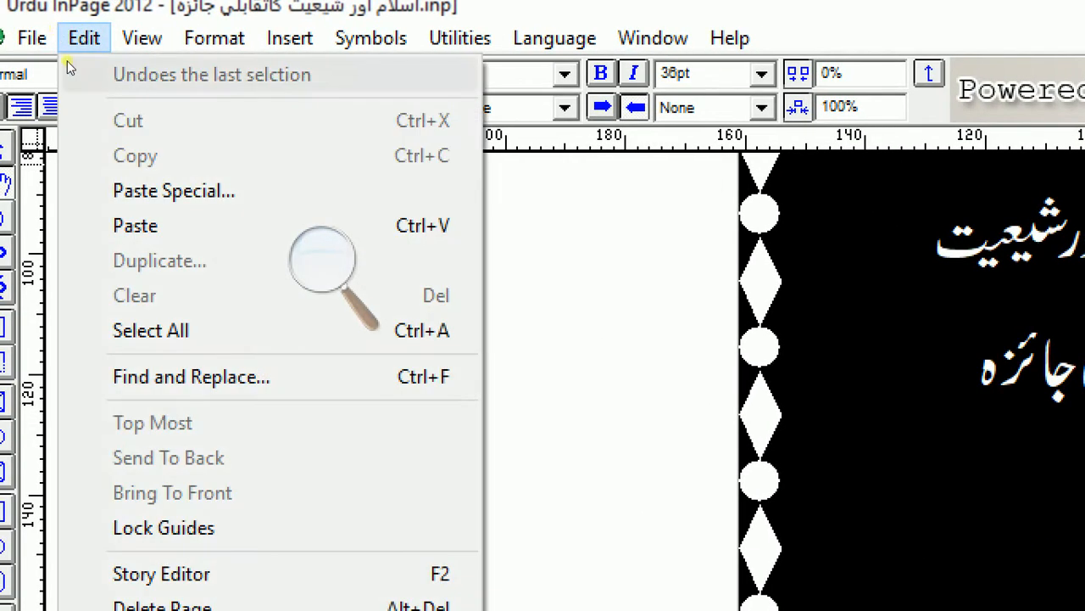
key("Return")
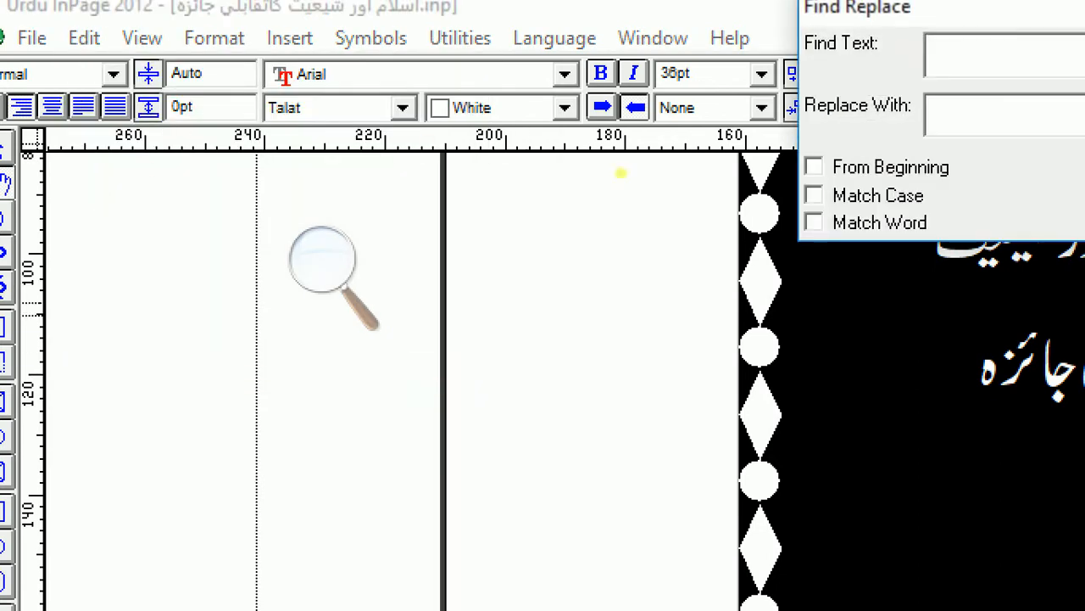
key("BackSpace")
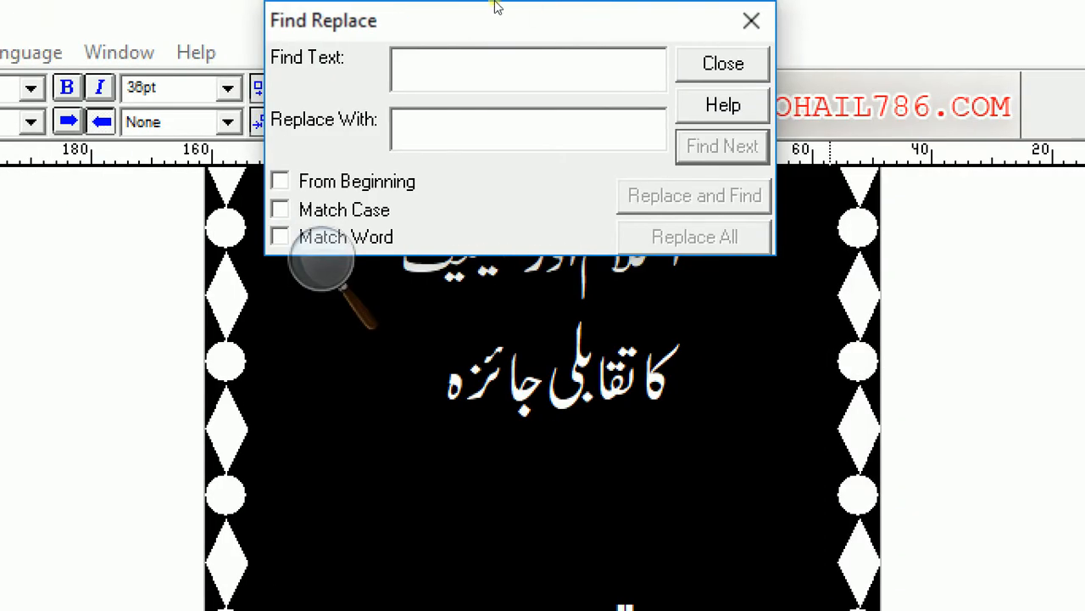
type("کا")
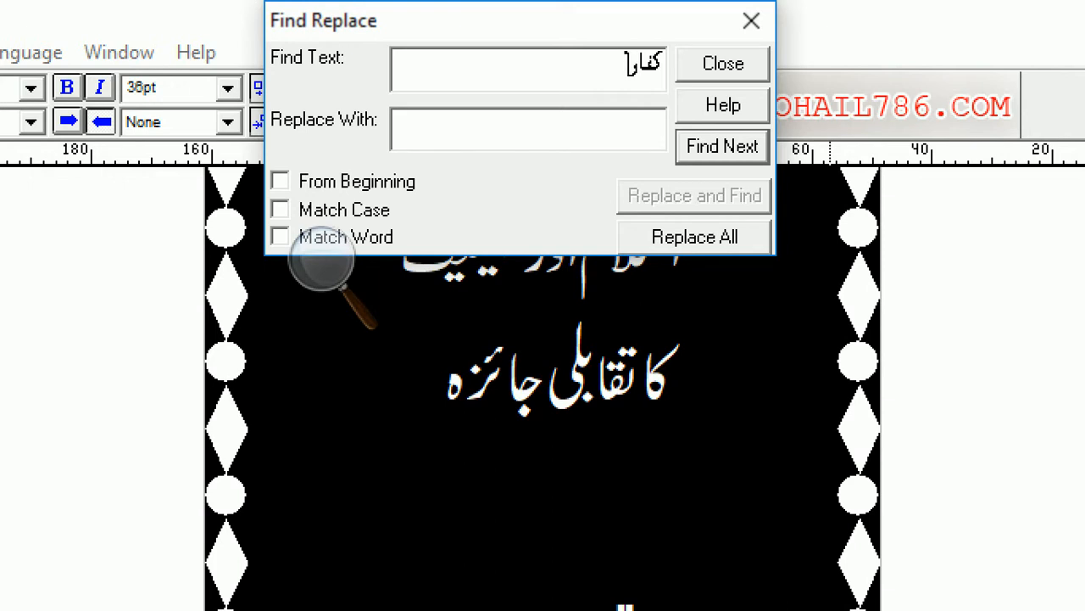
left_click(583, 141)
key("Return")
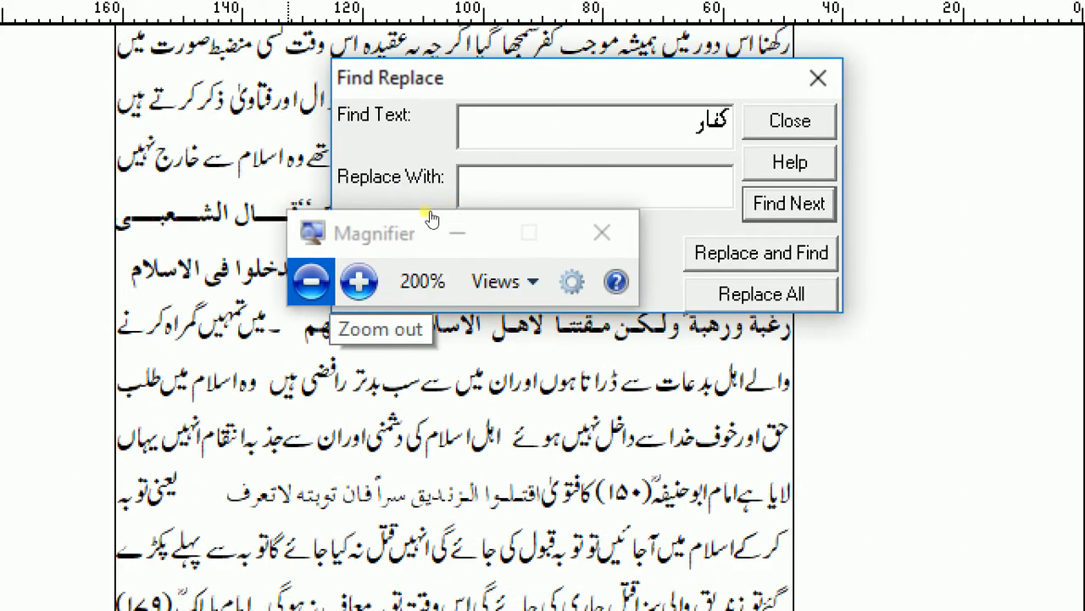
- Set the Magnifier to 100% clear of the dialog, and step through the further occurrences of "کفار" until the search ends
left_click(311, 281)
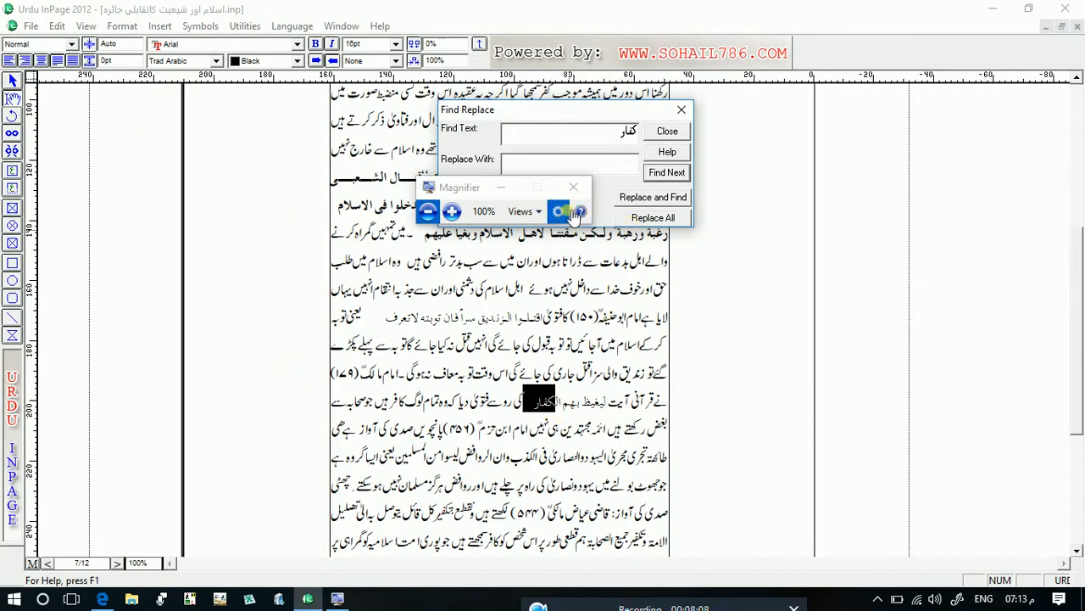
left_click_drag(478, 186, 115, 520)
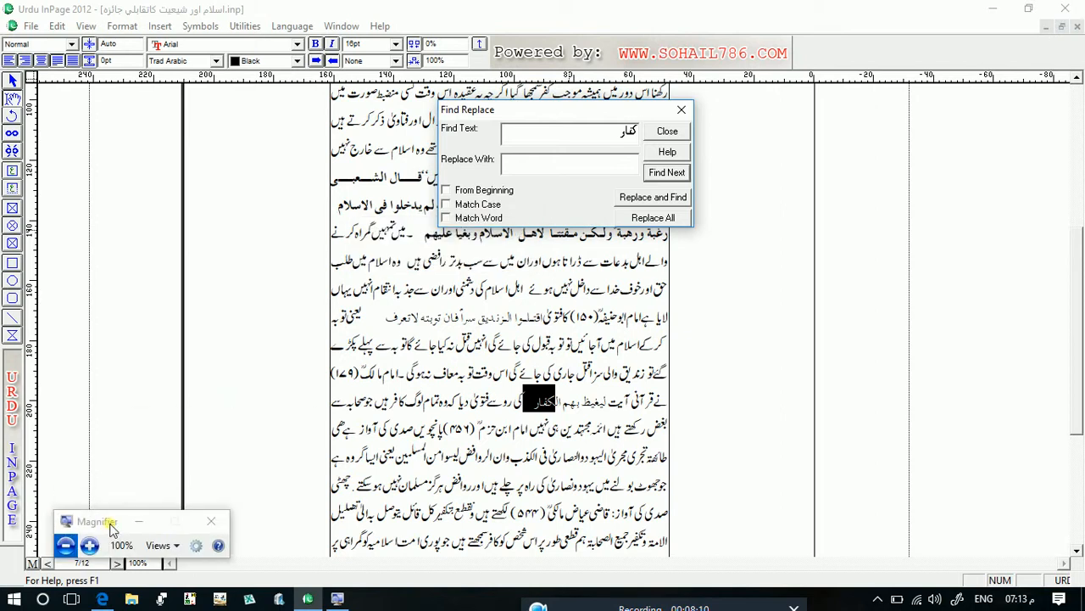
left_click(685, 172)
left_click(685, 172)
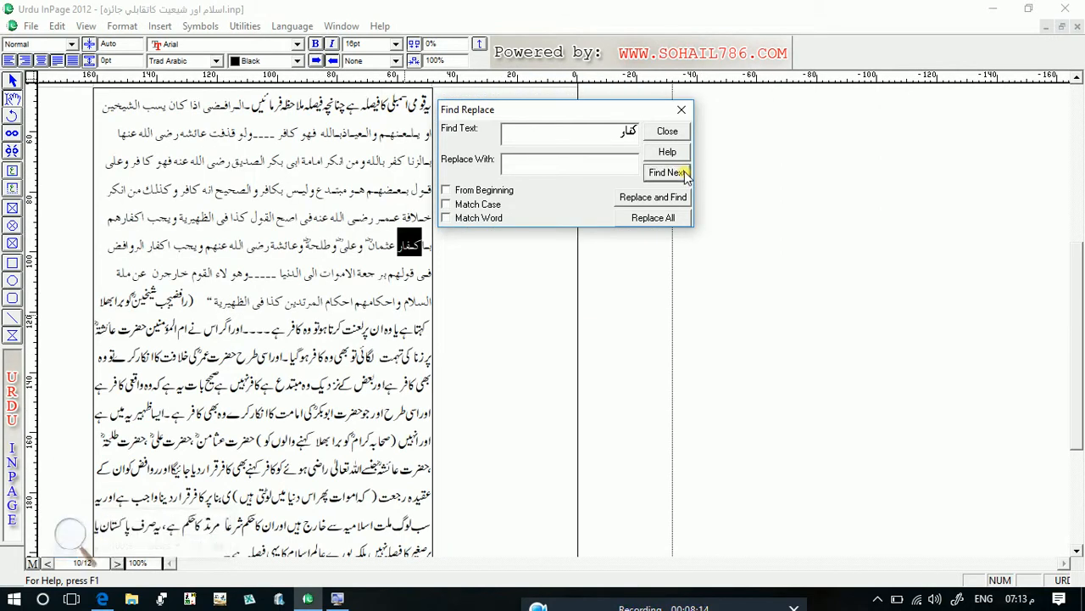
left_click(685, 172)
left_click(685, 172)
left_click(685, 173)
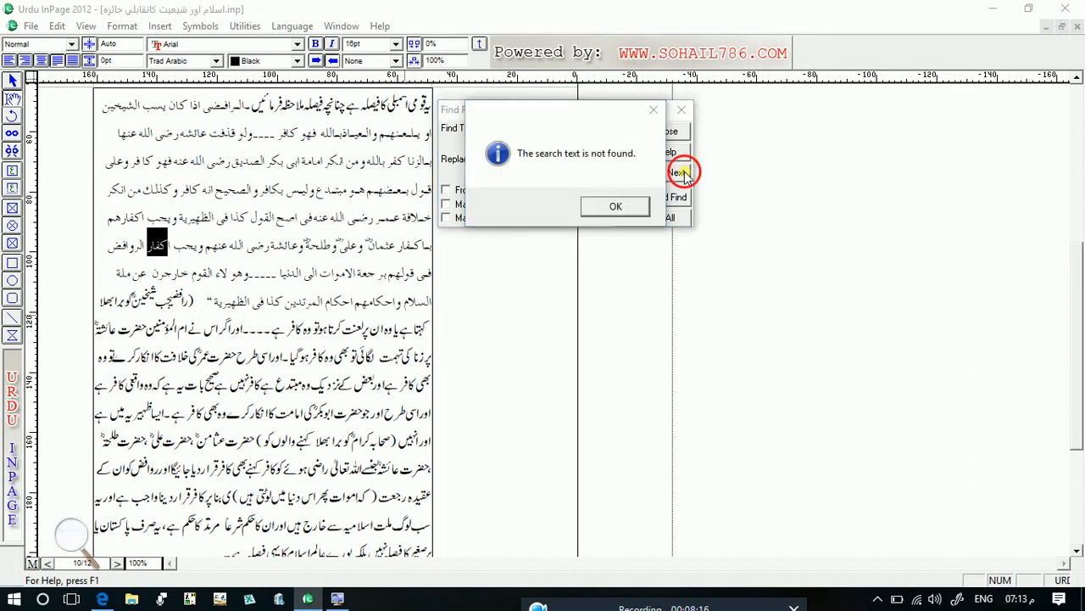
left_click(653, 109)
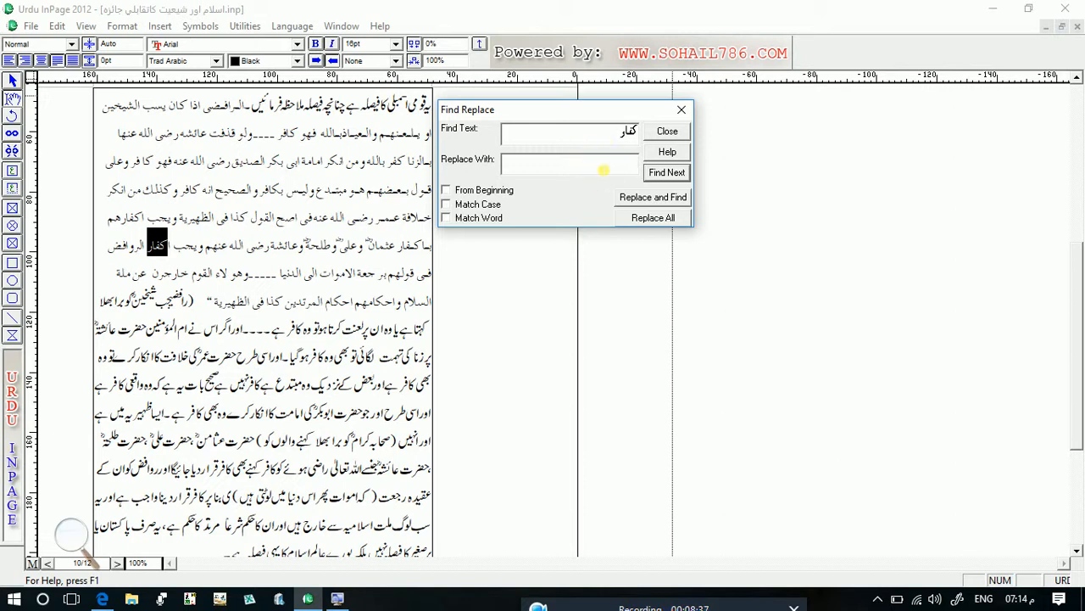
- Replace all occurrences of "کفار" with "کافر" from the beginning of the document, with the screen magnified to 200%
type("کافر")
left_click(72, 533)
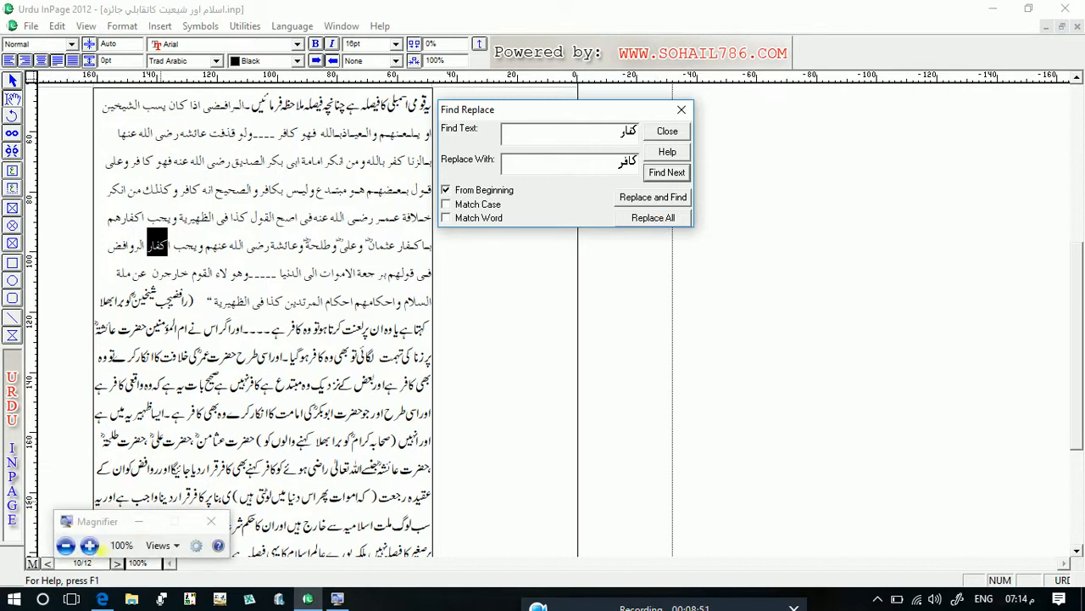
left_click(89, 546)
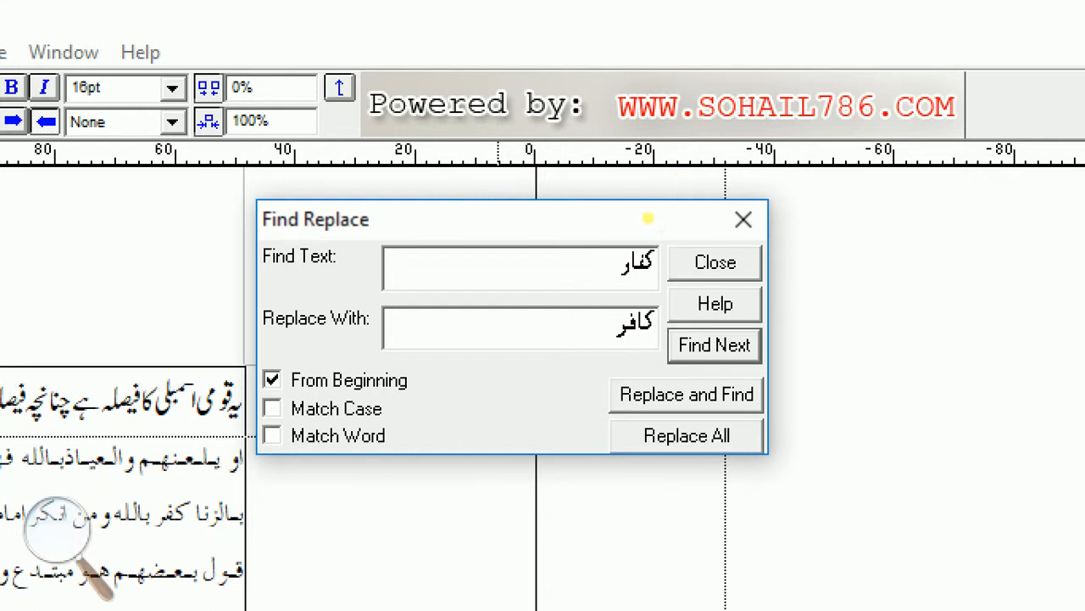
key("Tab")
key("Return")
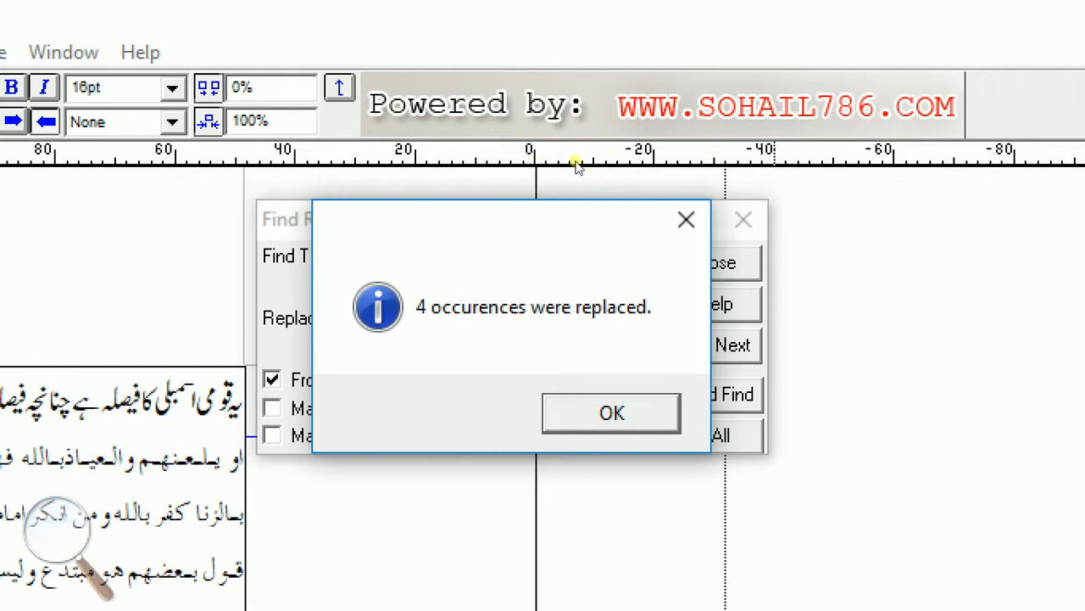
left_click(620, 212)
key("Return")
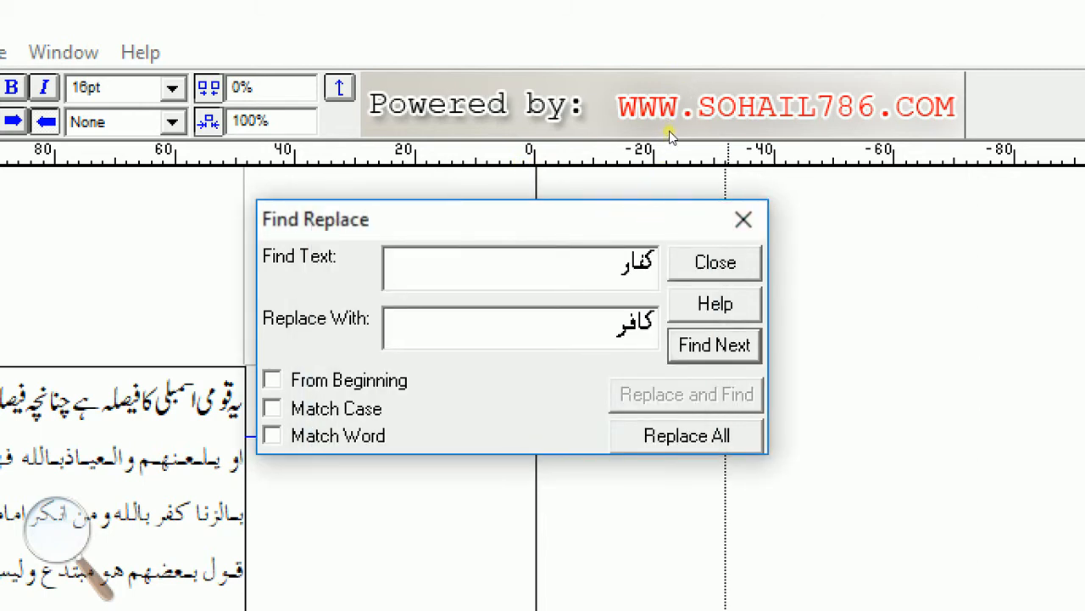
- Close the Find and Replace dialog, and close the Magnifier with the screen back at 100%
left_click(714, 262)
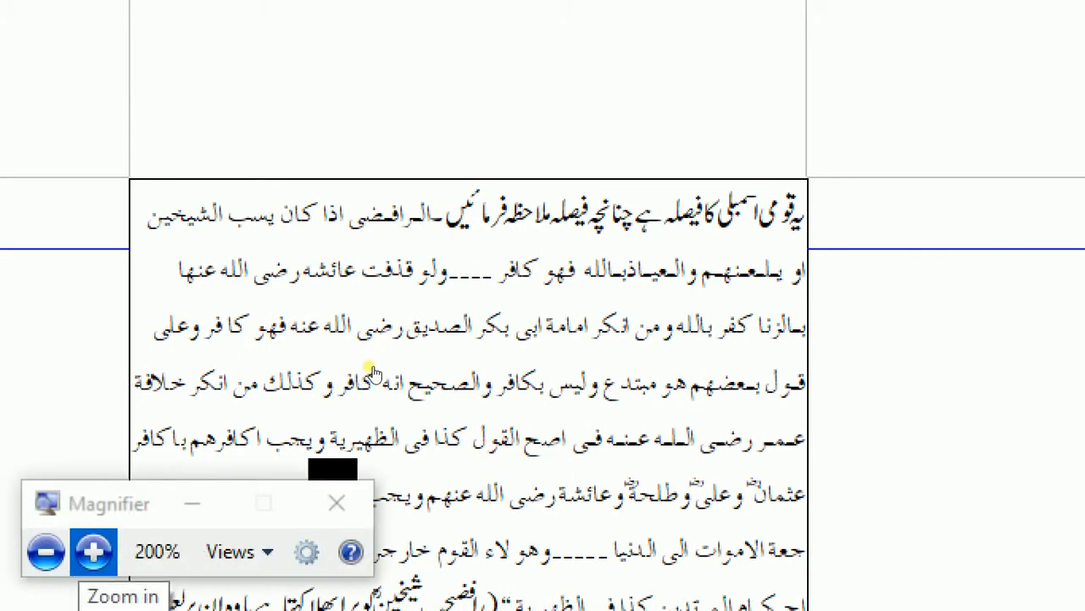
left_click(46, 551)
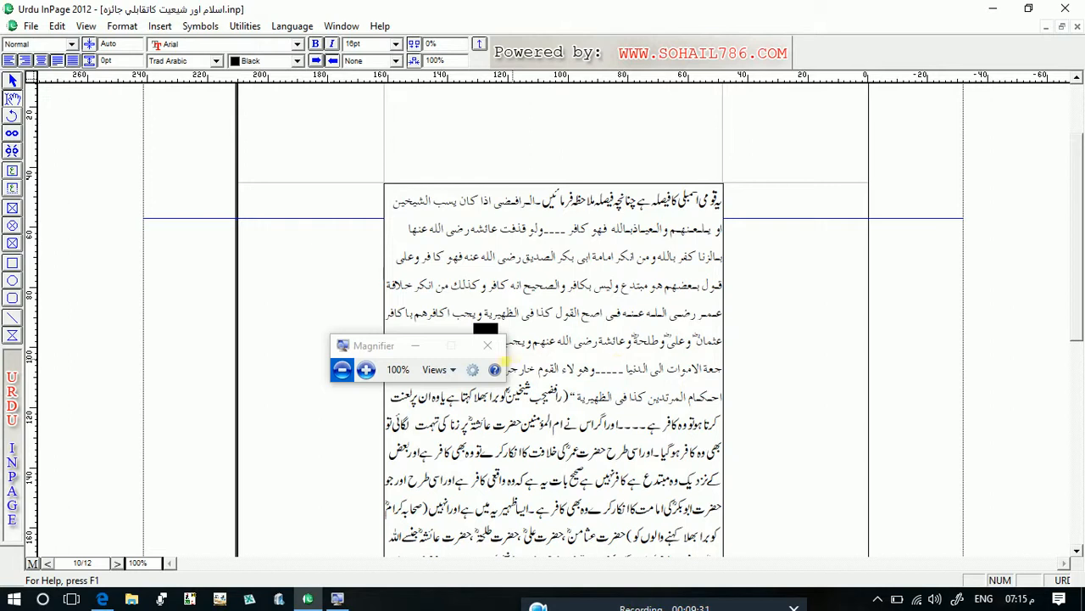
left_click(489, 346)
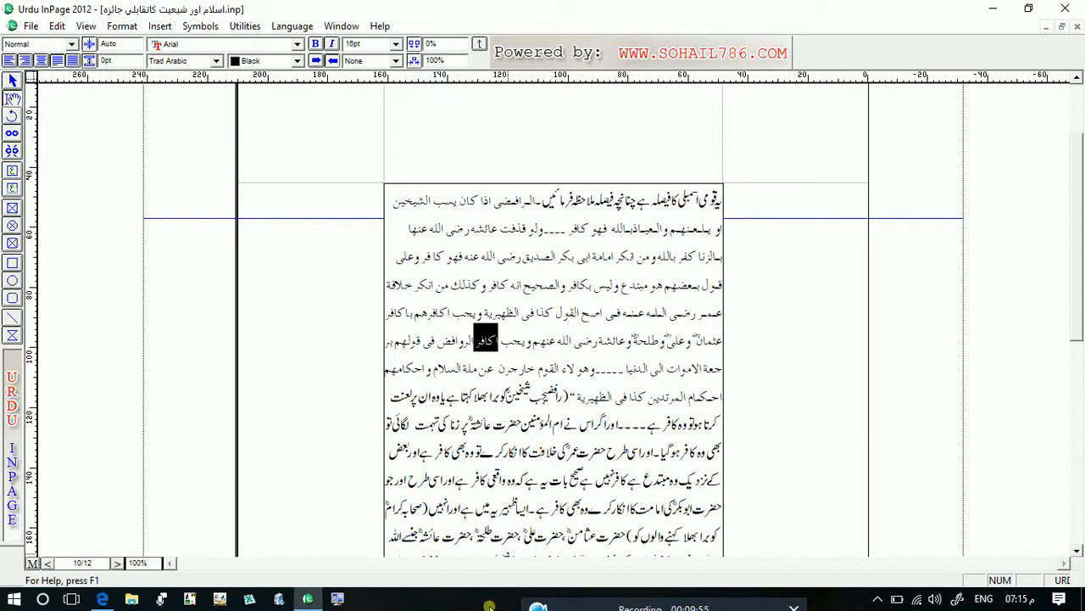
mouse_move(583, 550)
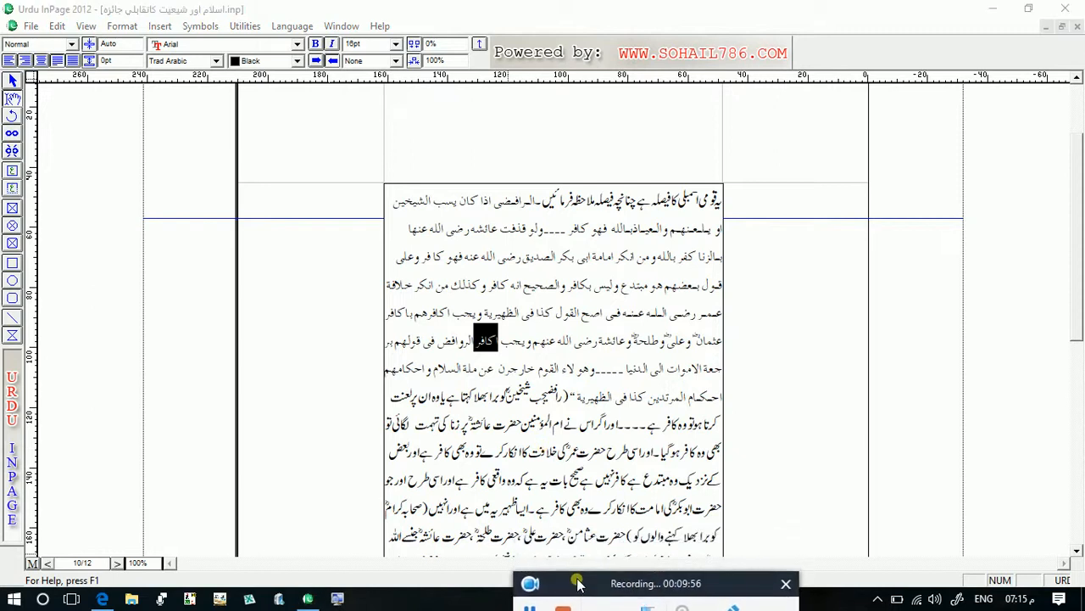